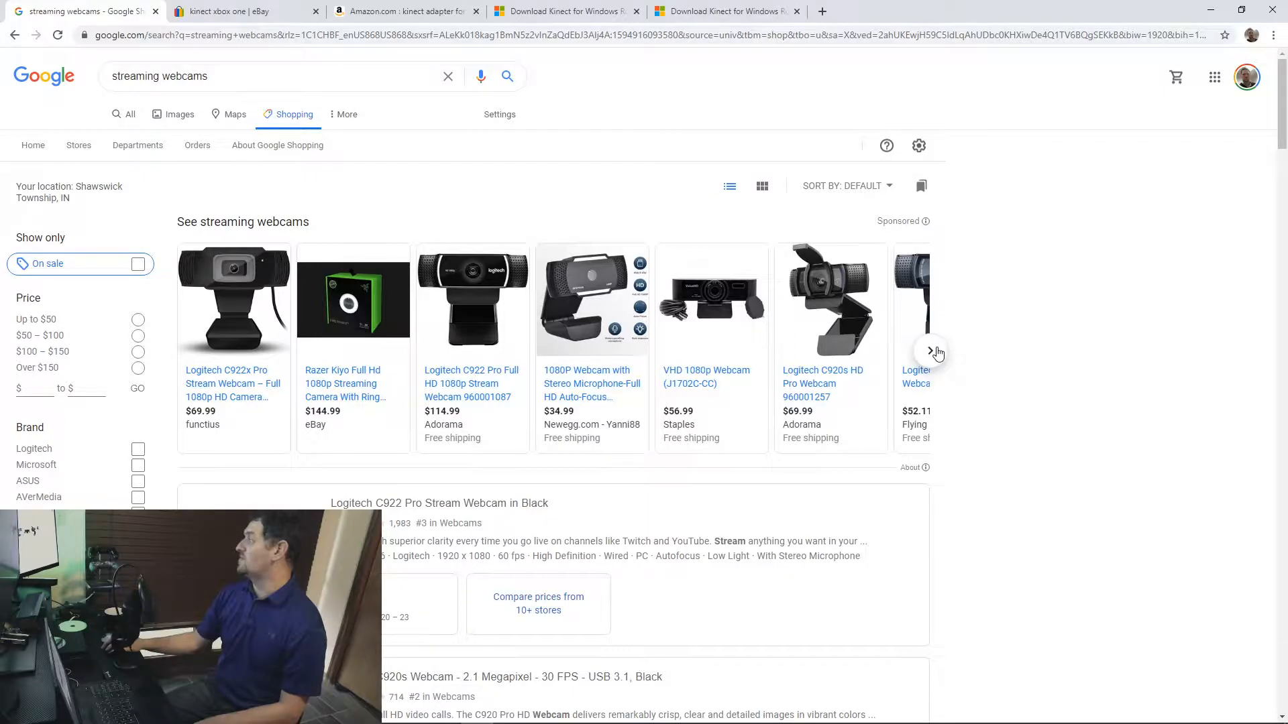
pyautogui.click(930, 351)
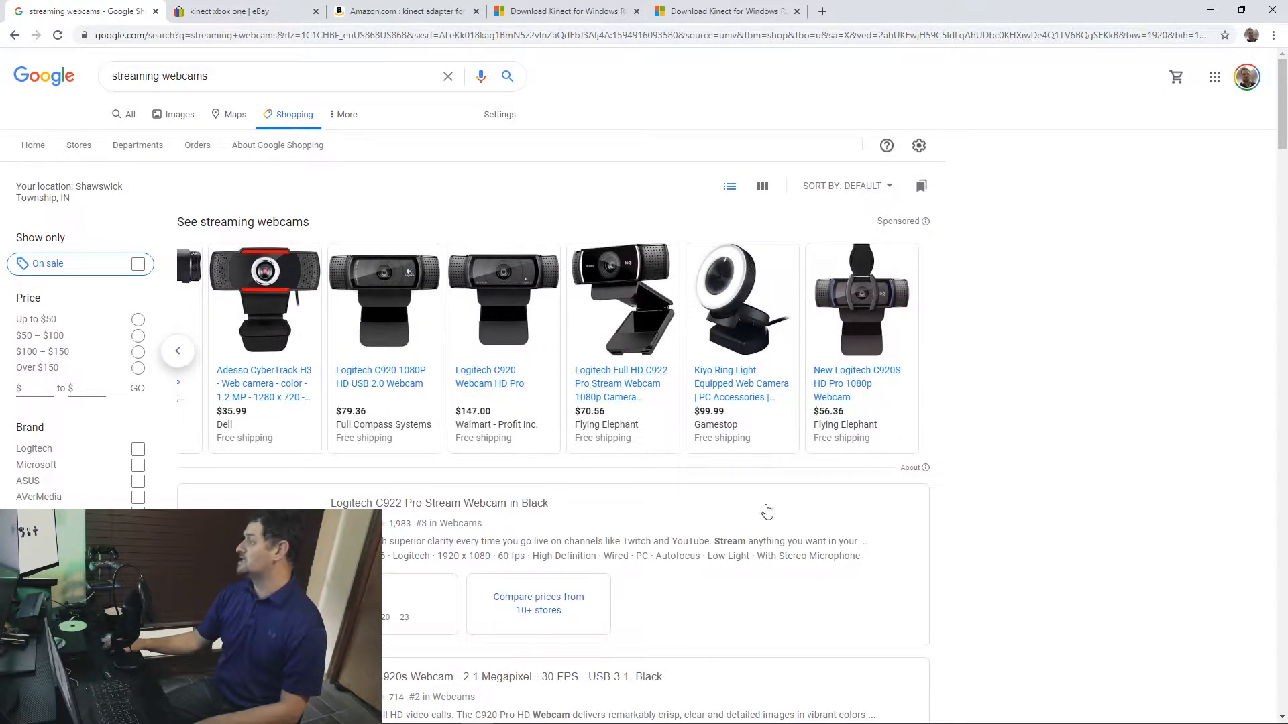
# Step: Browse the Google Shopping results for streaming webcams, examining the sponsored models and the prices in the listings below
pyautogui.scroll(-5, 616, 511)
pyautogui.scroll(-5, 617, 510)
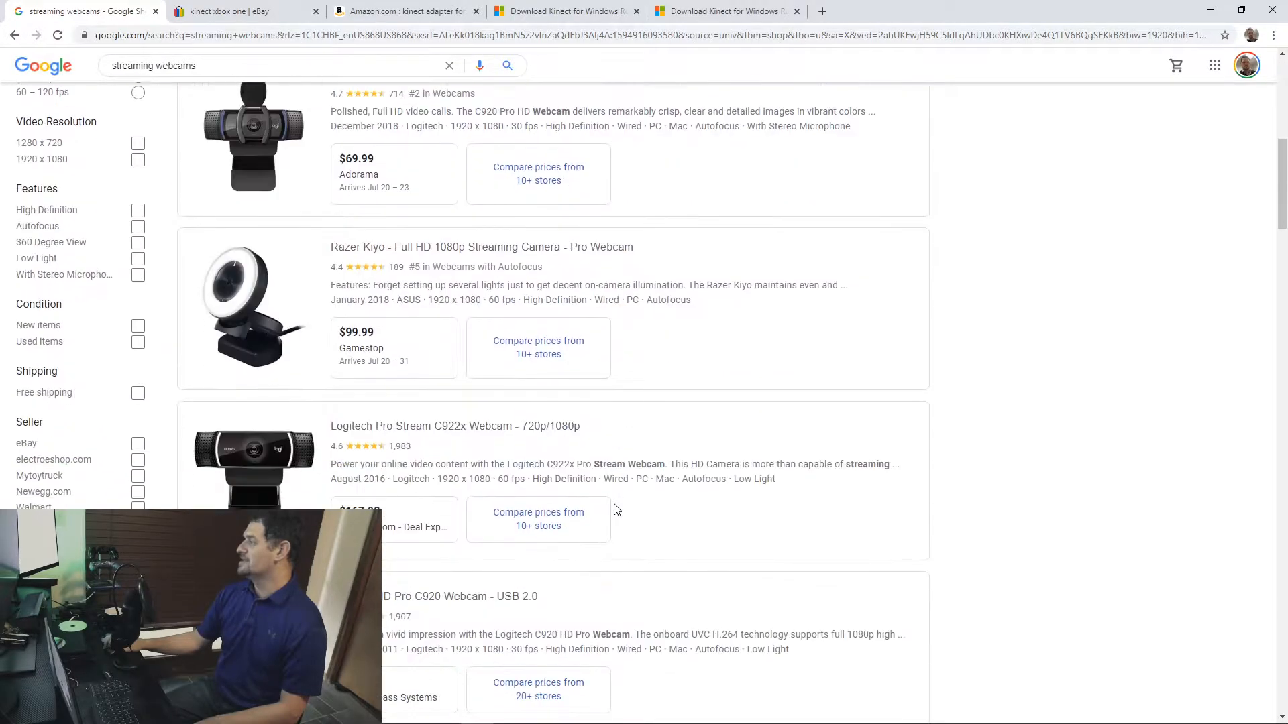
pyautogui.scroll(-4, 616, 511)
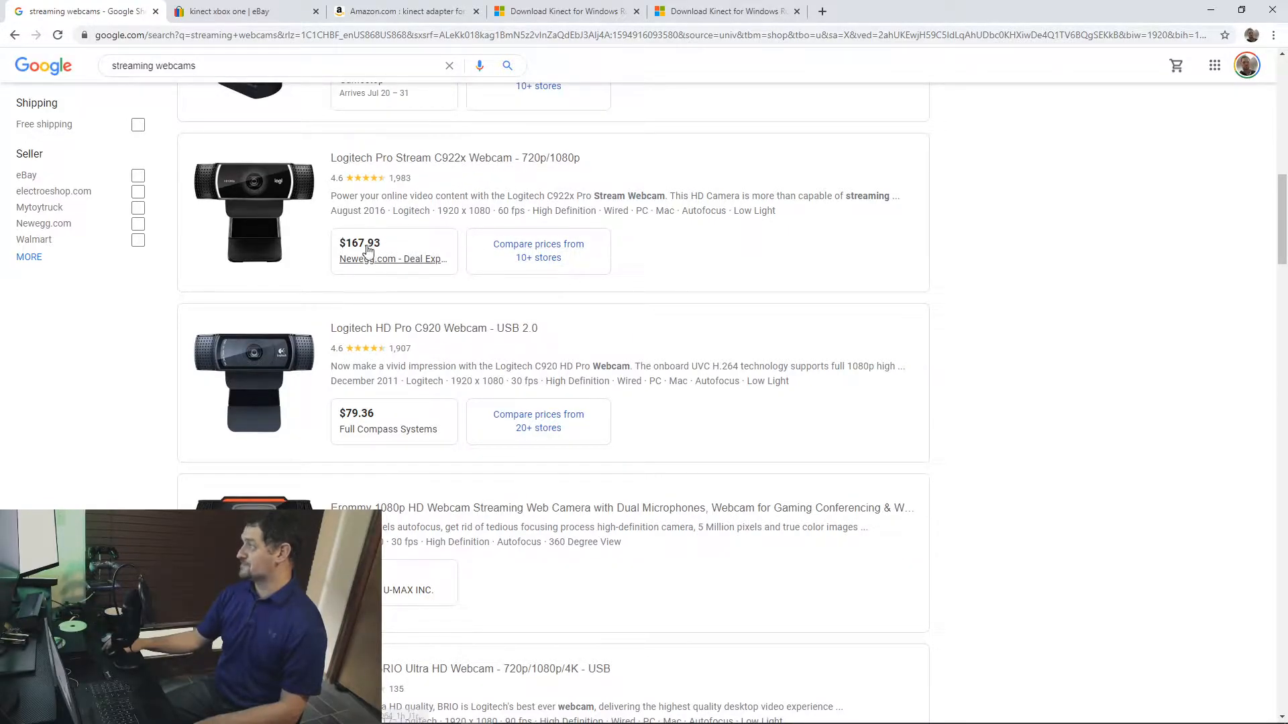
pyautogui.scroll(15, 483, 458)
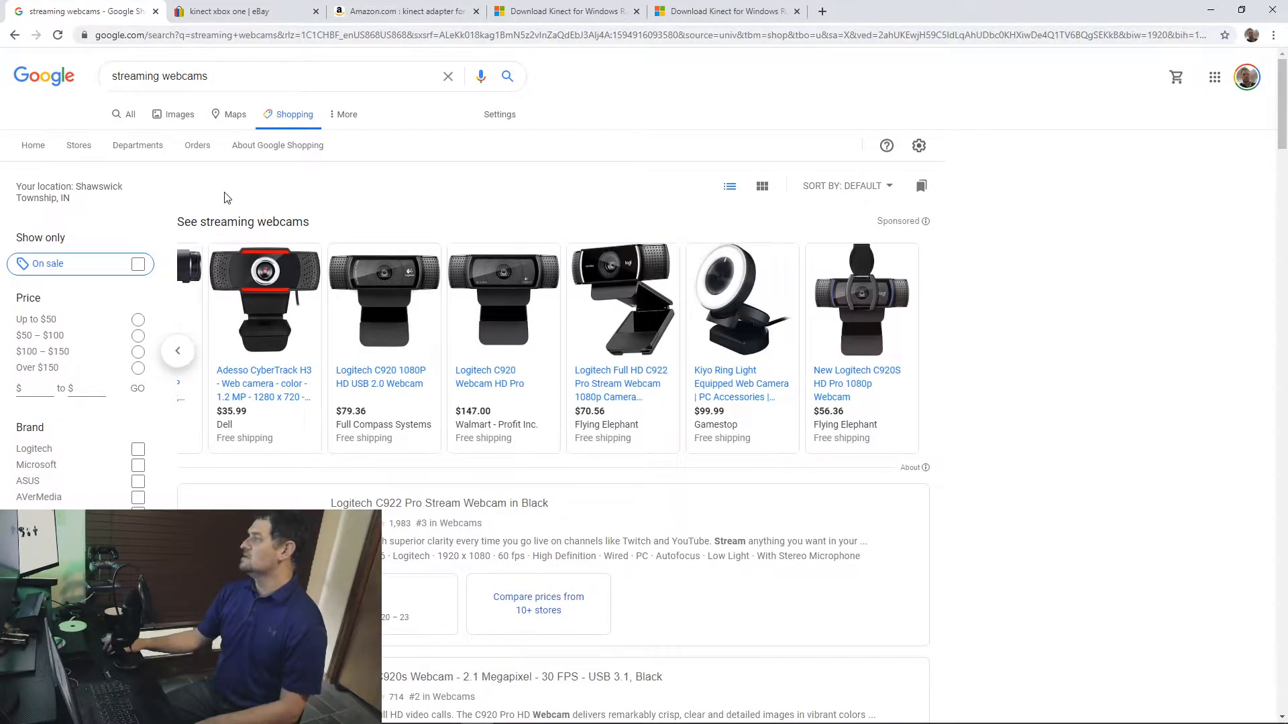
# Step: Switch to the eBay results for "kinect xbox one" and examine the prices and conditions of the listed sensors
pyautogui.click(247, 16)
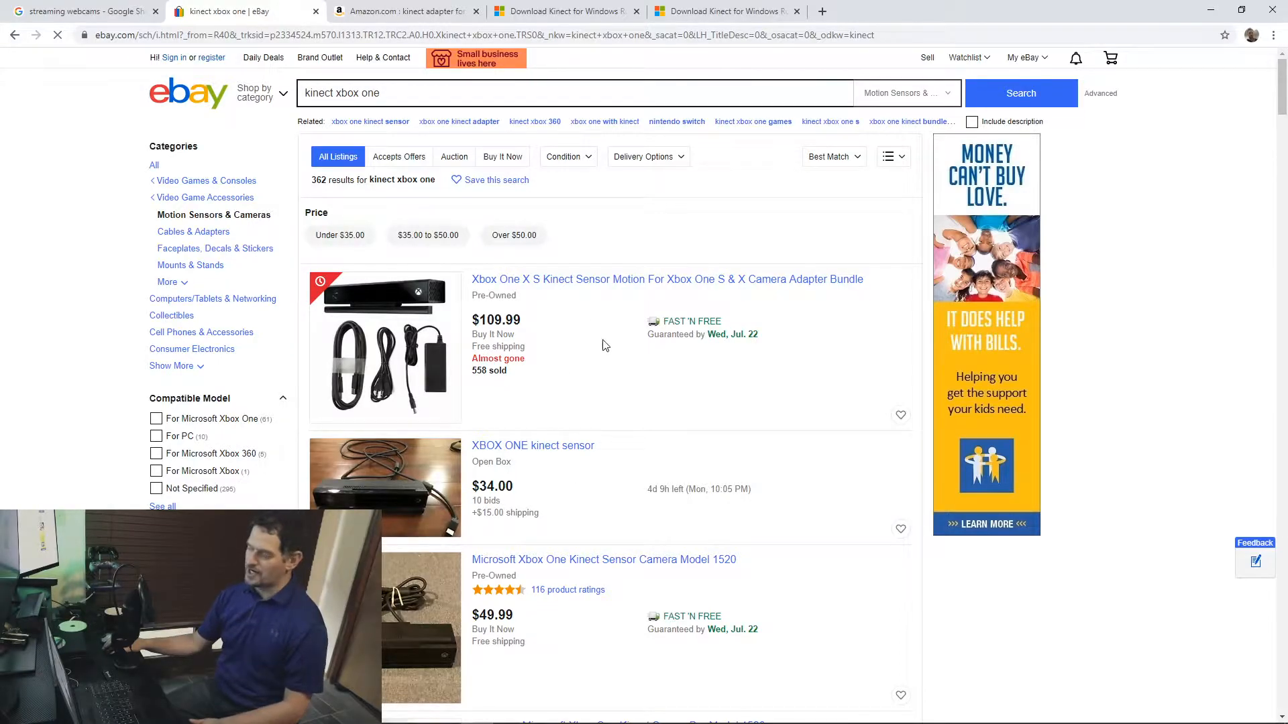
pyautogui.scroll(-3, 584, 406)
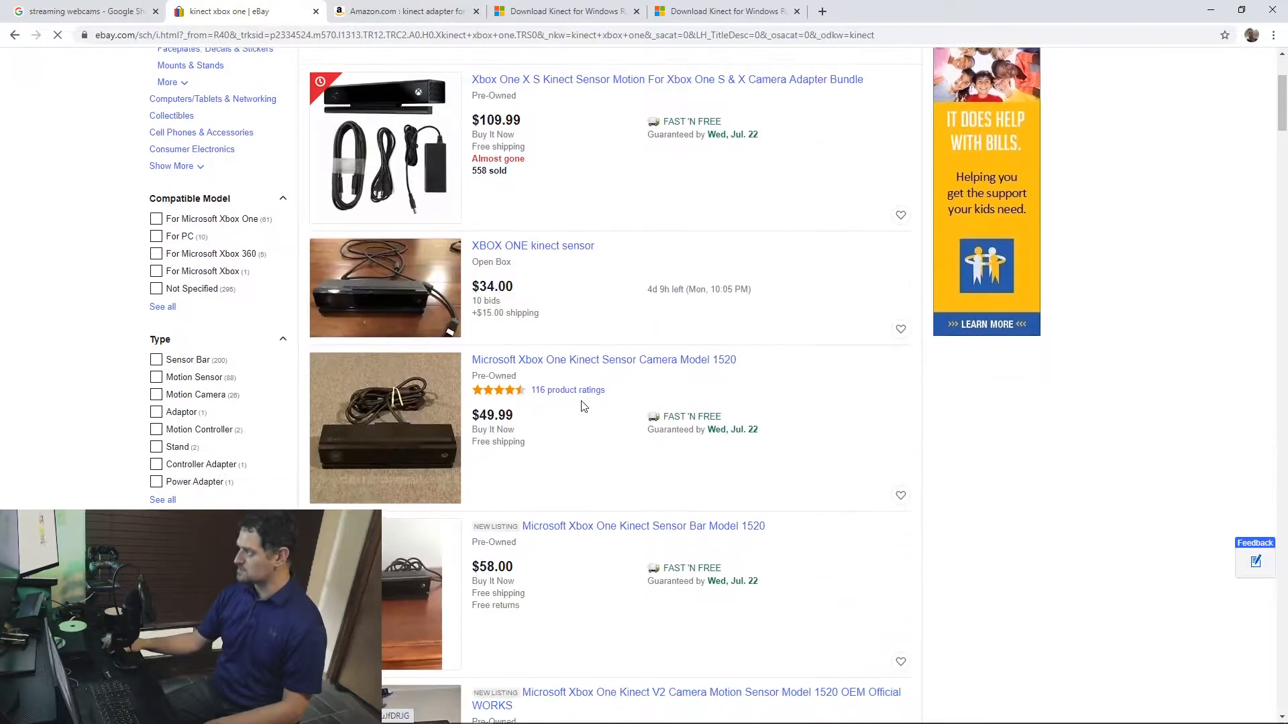
pyautogui.scroll(-3, 564, 404)
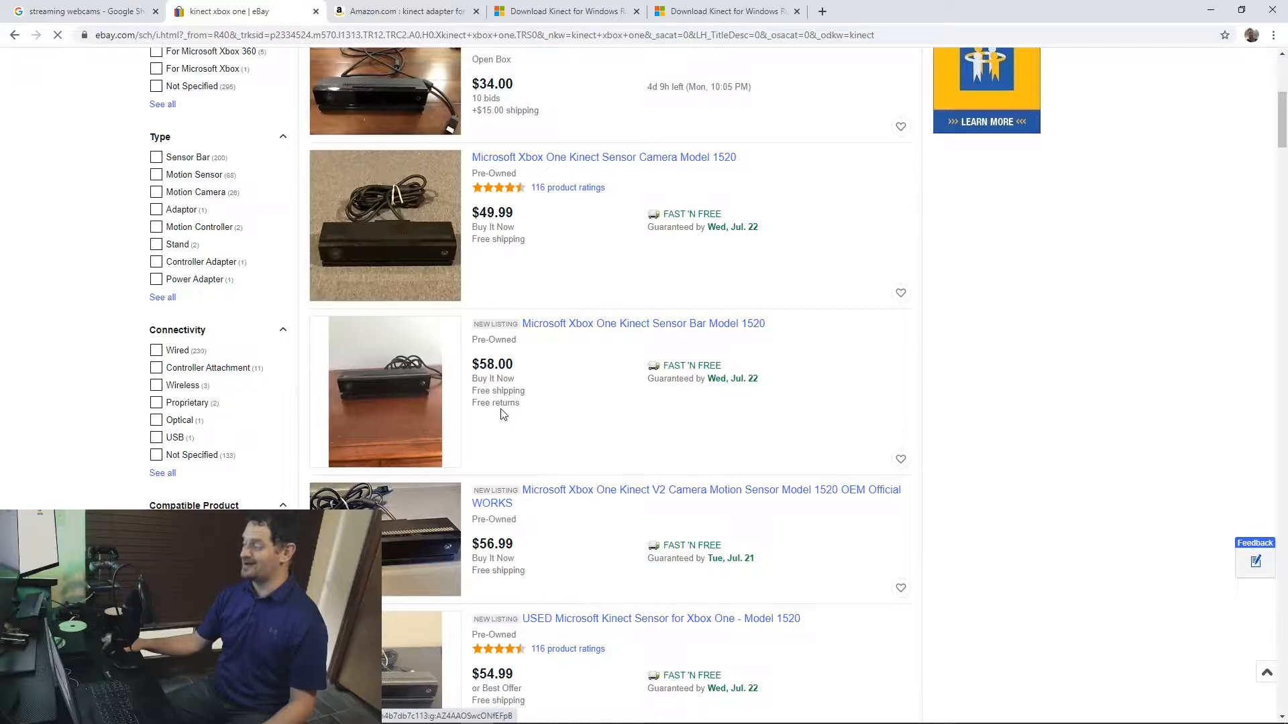
pyautogui.scroll(5, 555, 473)
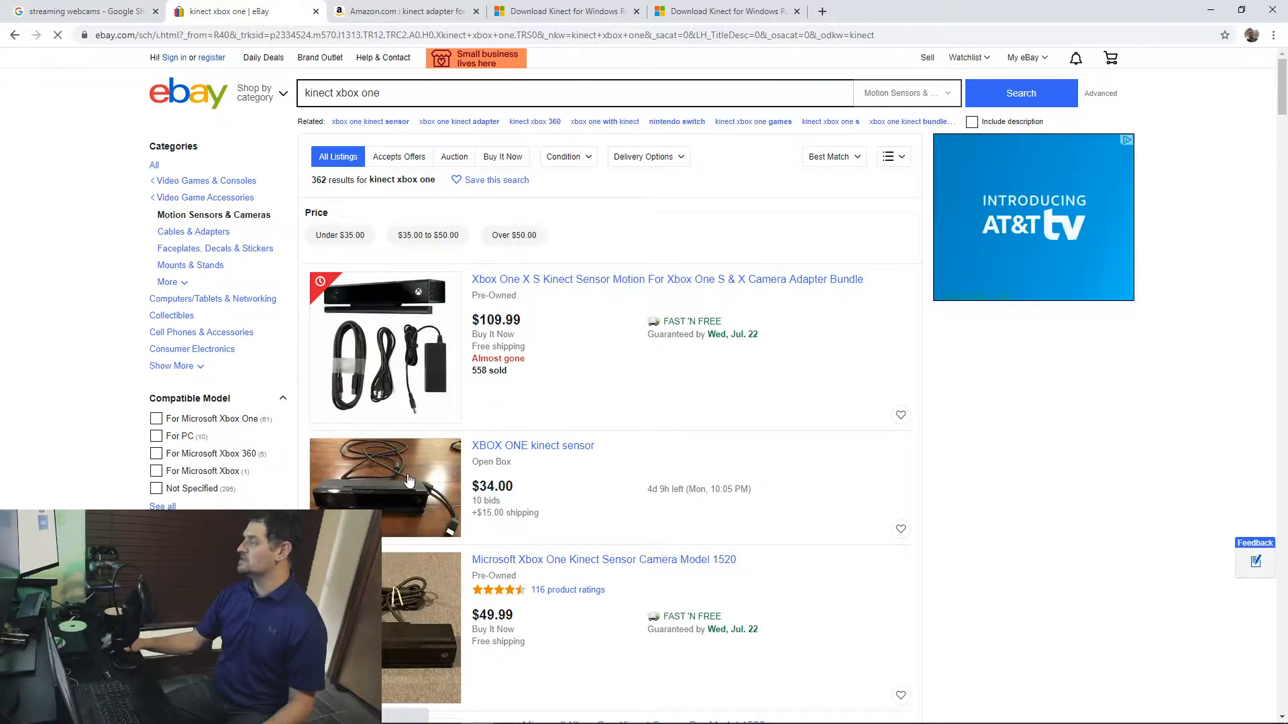
pyautogui.scroll(-3, 415, 480)
pyautogui.scroll(3, 432, 400)
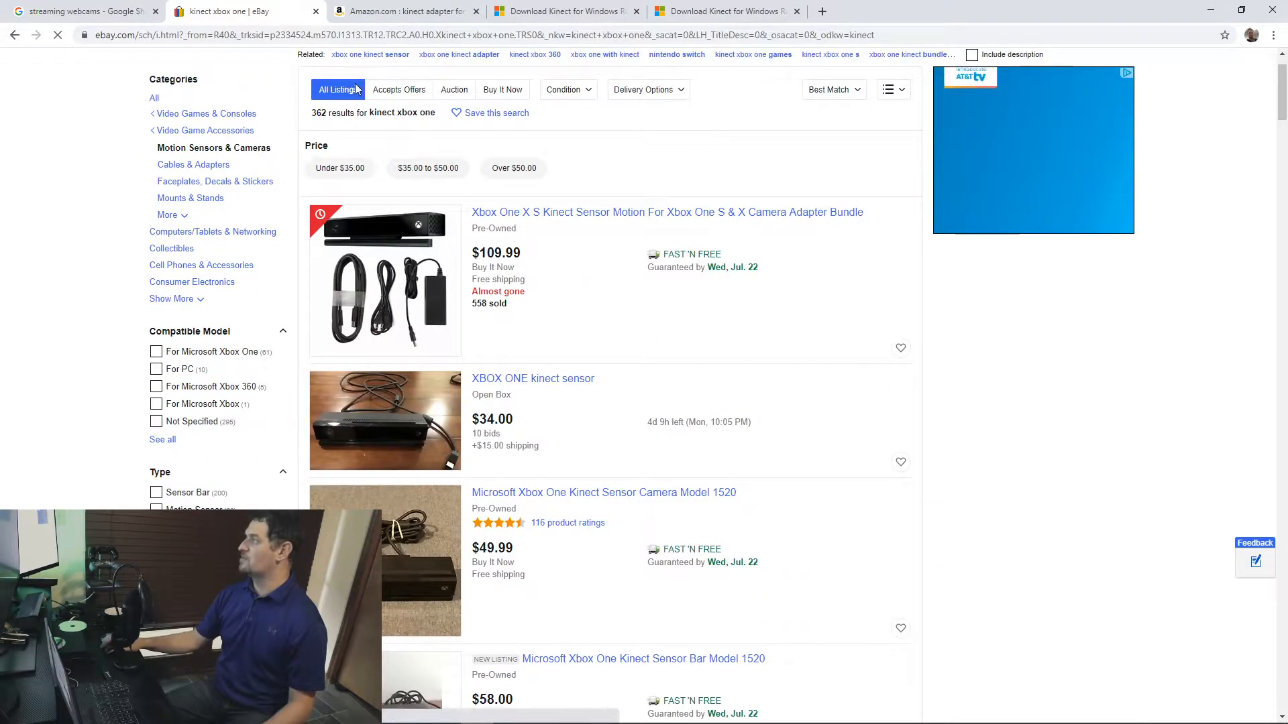
# Step: Revisit the webcam and Kinect listings, and bring up the Amazon results for "kinect adapter for xbox one x"
pyautogui.click(56, 11)
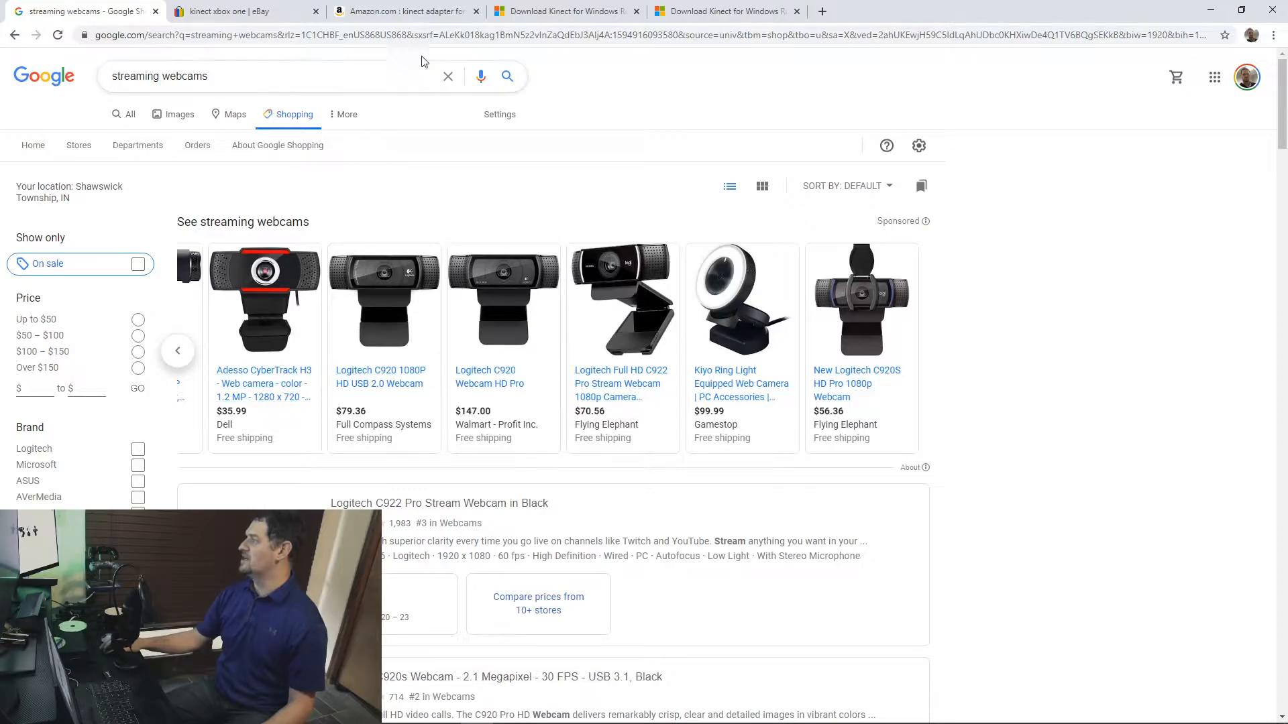
pyautogui.click(323, 7)
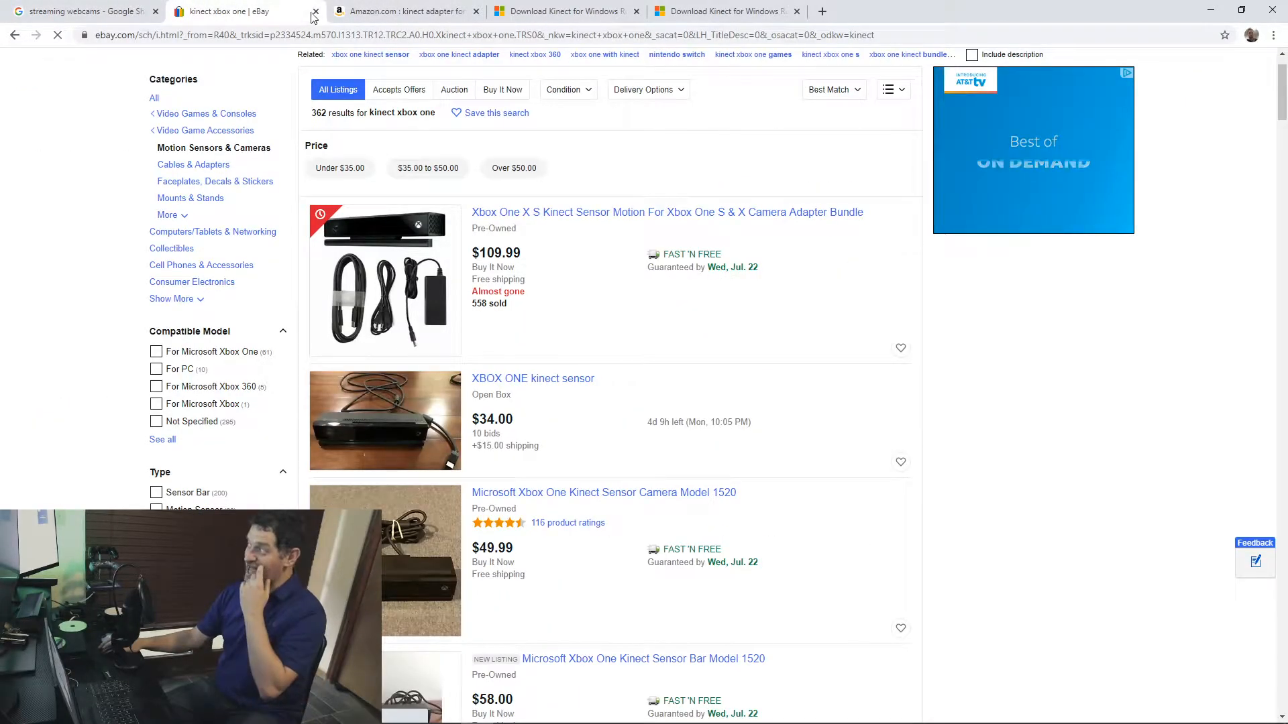
pyautogui.click(383, 11)
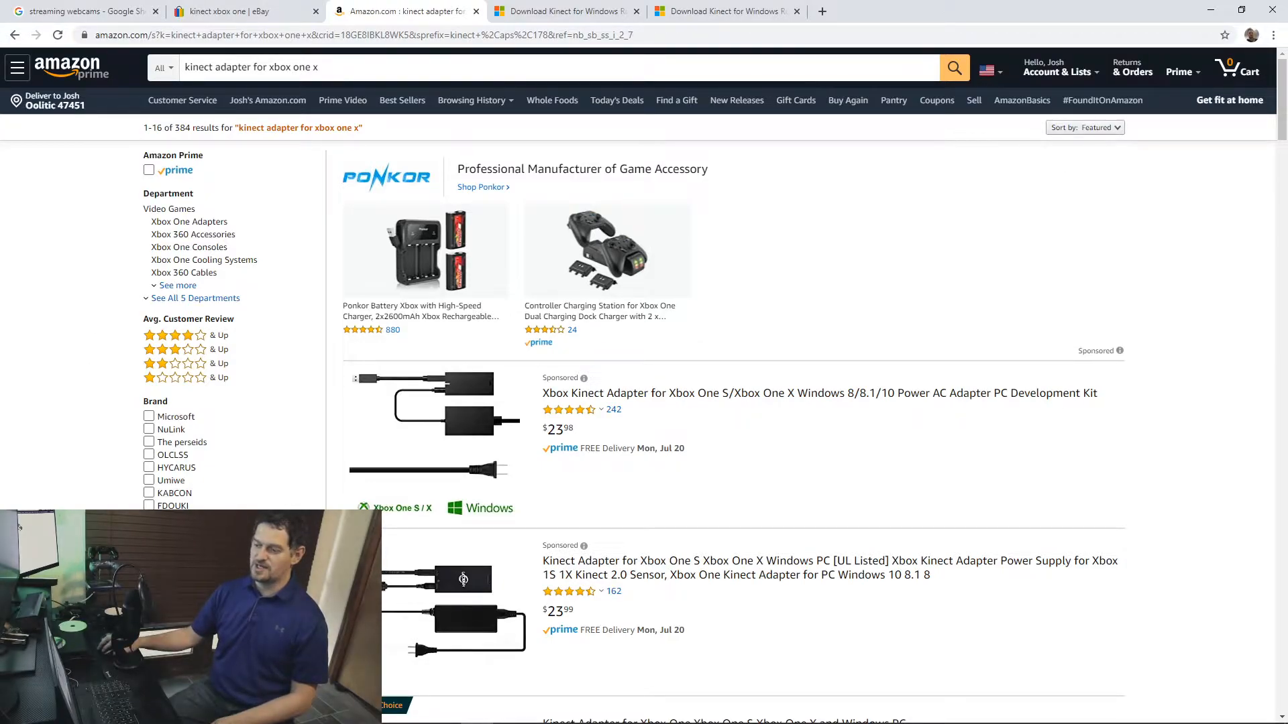
pyautogui.moveTo(597, 119); pyautogui.dragTo(545, 4)
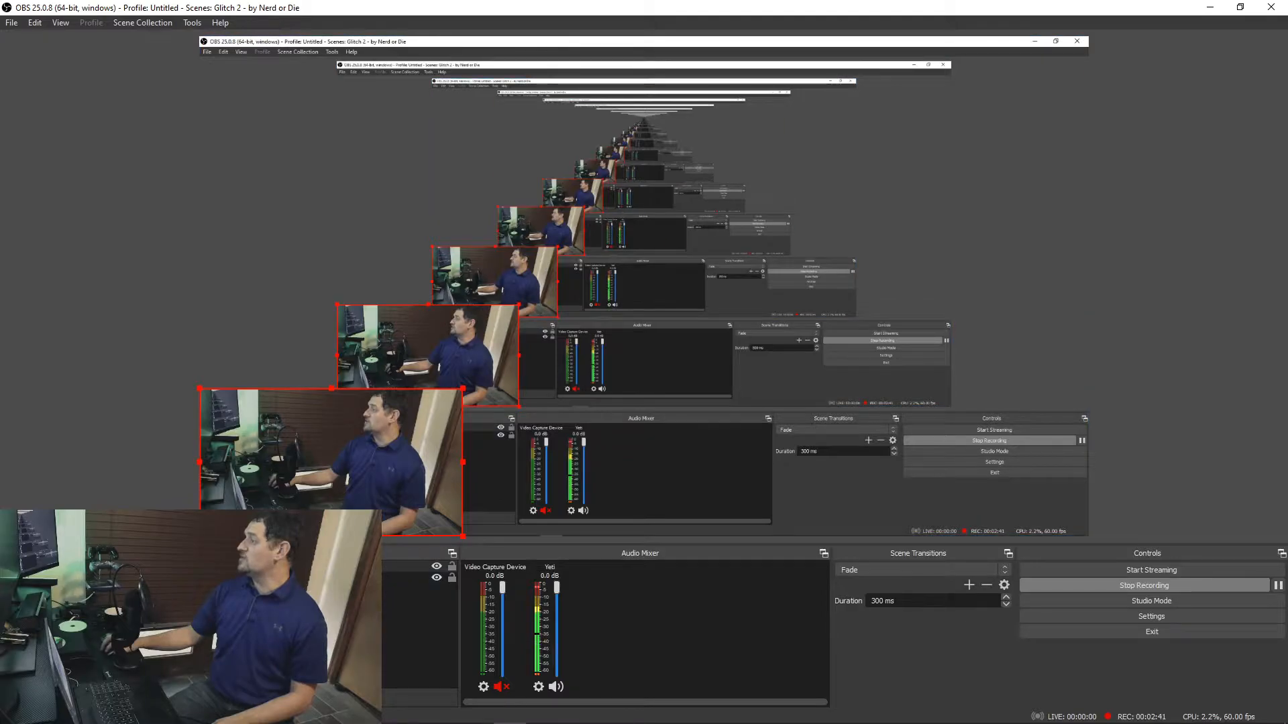
pyautogui.click(237, 699)
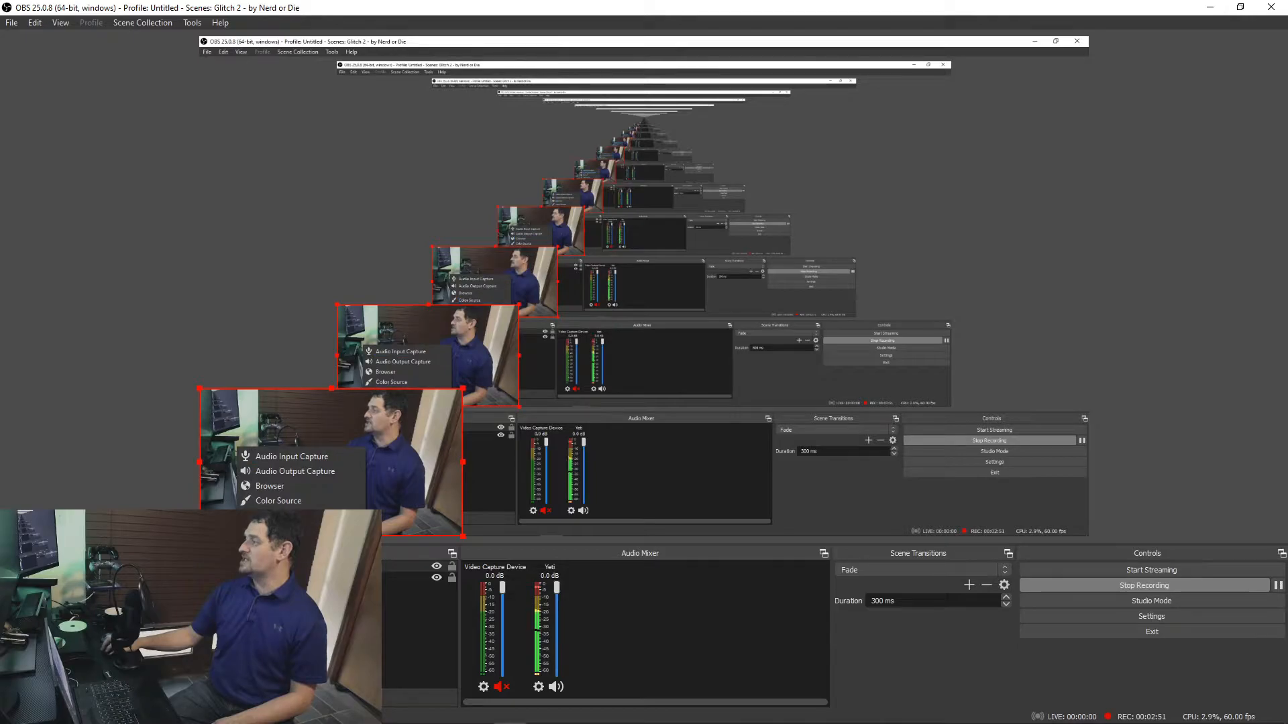
pyautogui.click(1051, 8)
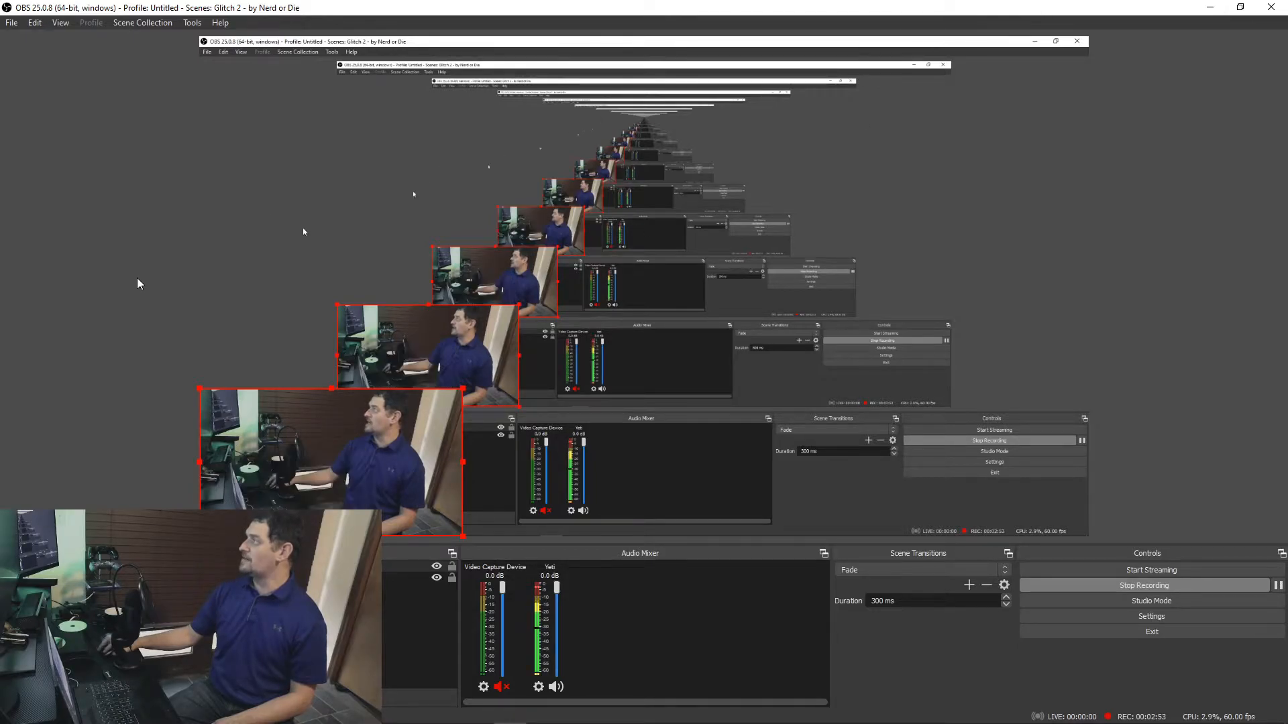
pyautogui.moveTo(804, 7); pyautogui.dragTo(0, 430)
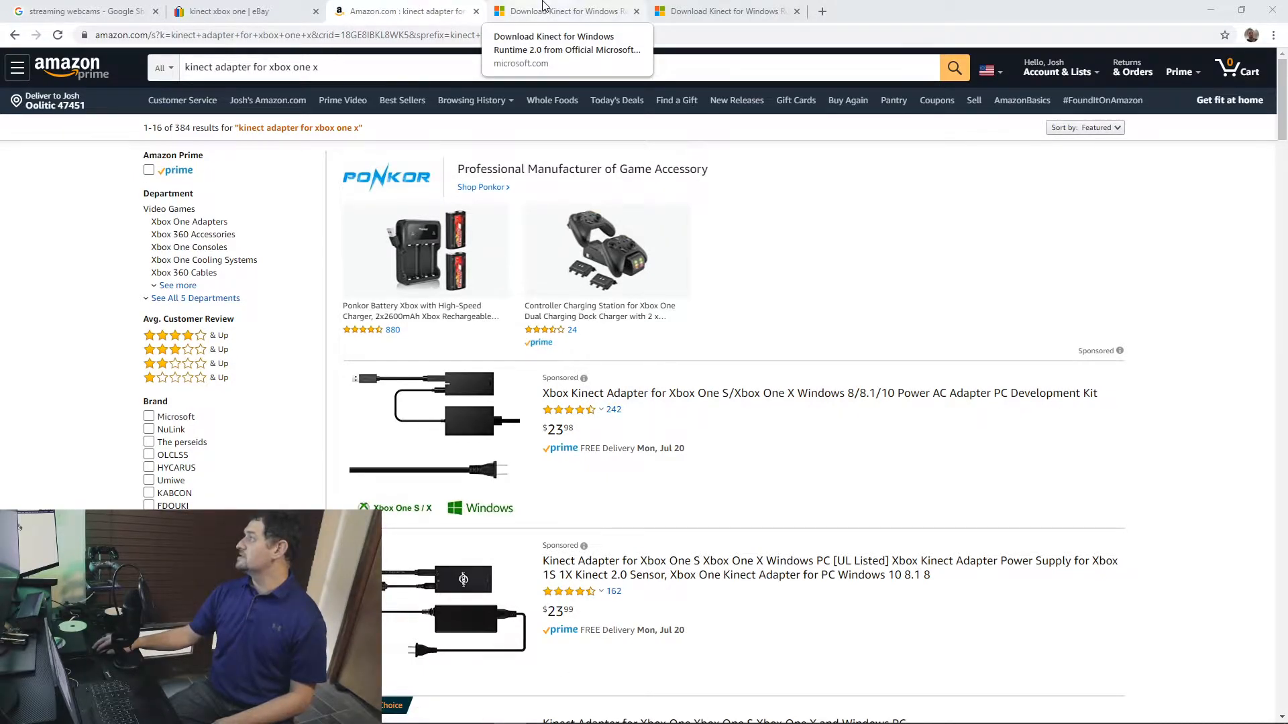
# Step: Examine the Microsoft download pages for Kinect for Windows Runtime 2.0 and Kinect for Windows SDK 2.0
pyautogui.click(564, 11)
pyautogui.scroll(-5, 486, 485)
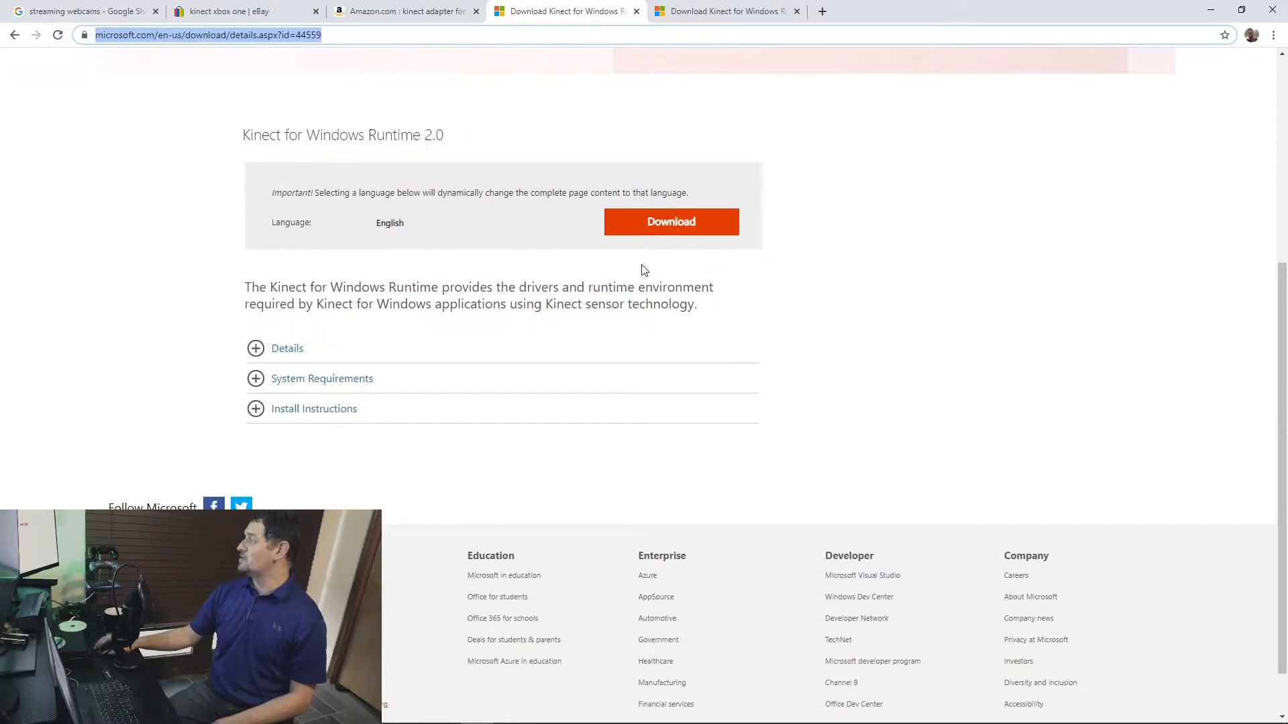
pyautogui.scroll(2, 466, 340)
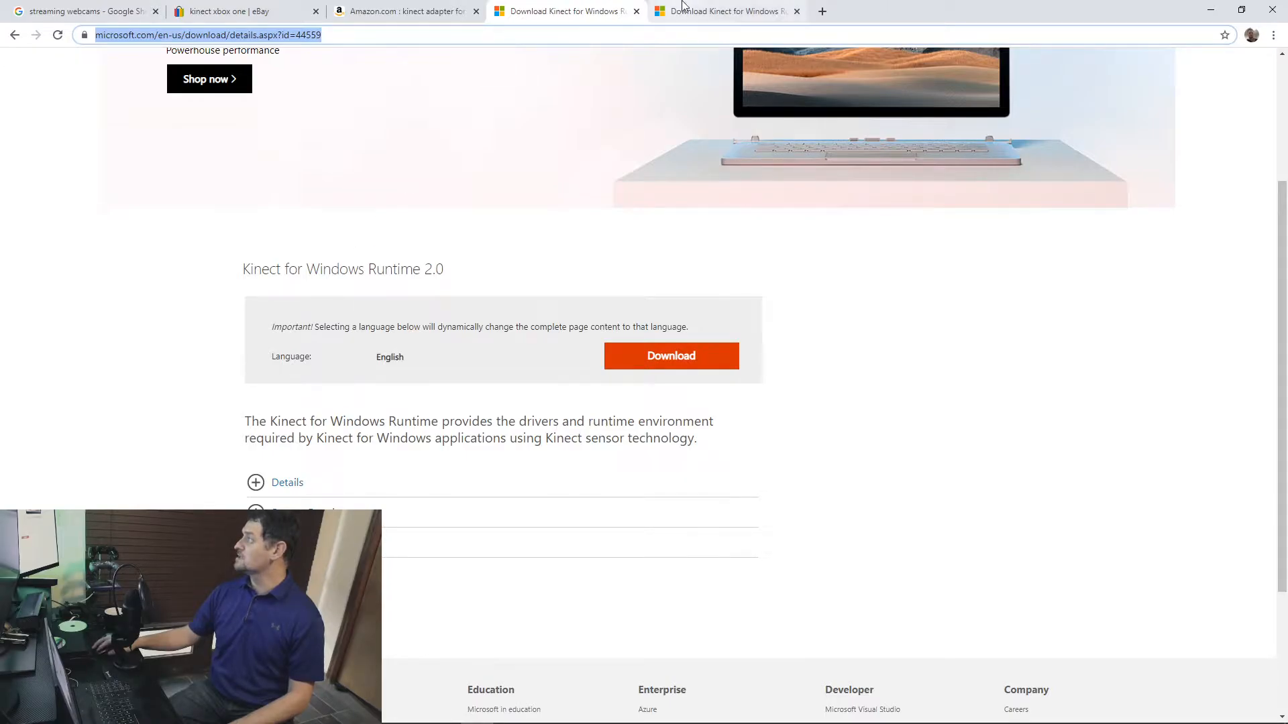
pyautogui.click(723, 10)
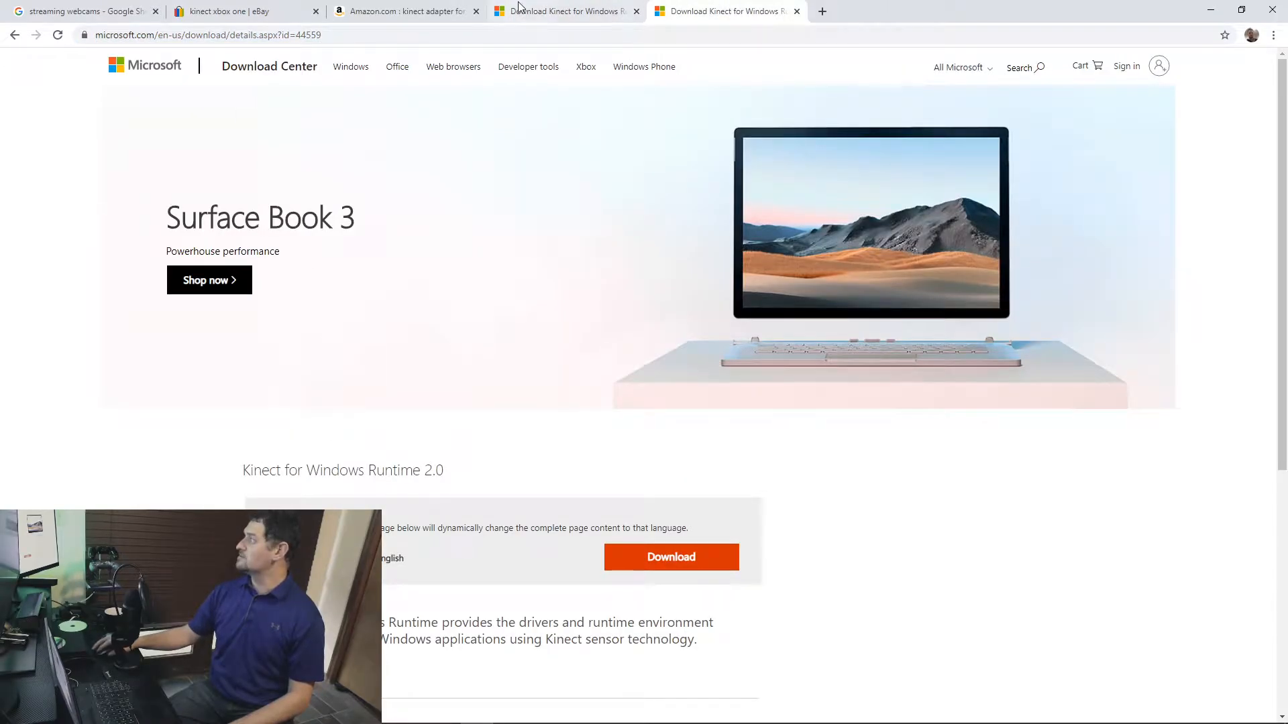
pyautogui.click(557, 11)
pyautogui.click(721, 12)
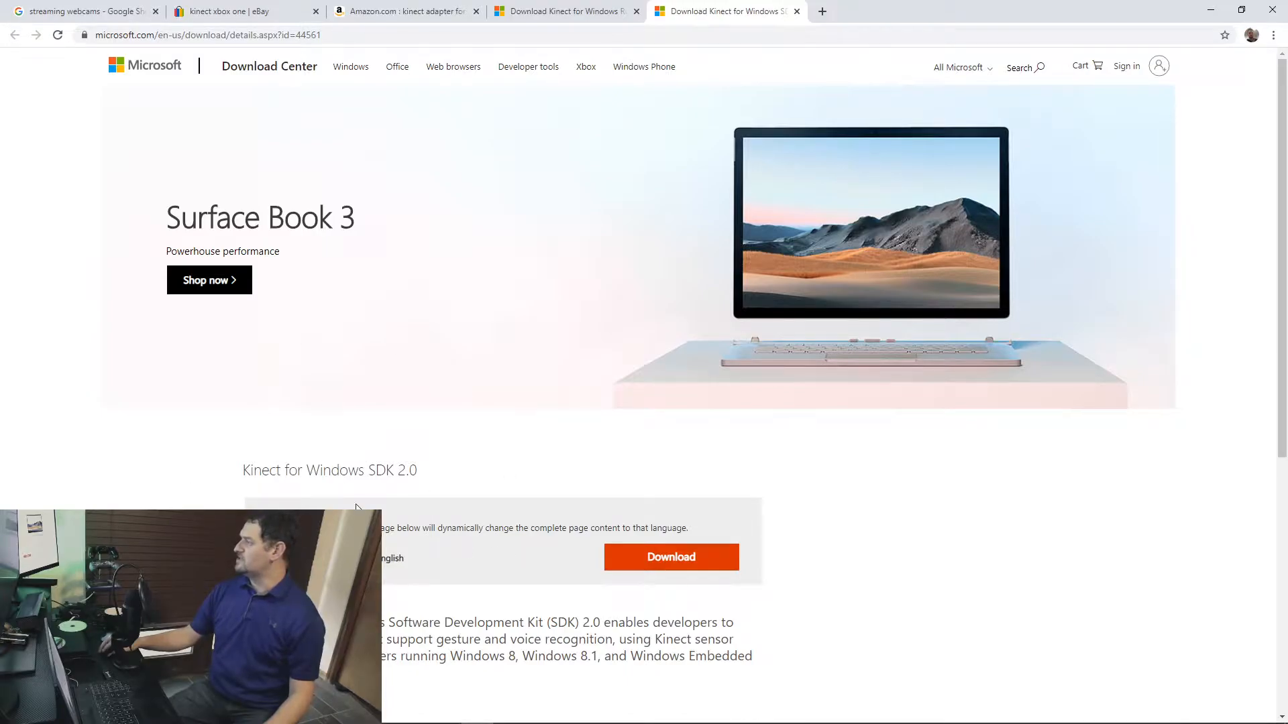
pyautogui.scroll(-5, 368, 501)
pyautogui.scroll(5, 330, 447)
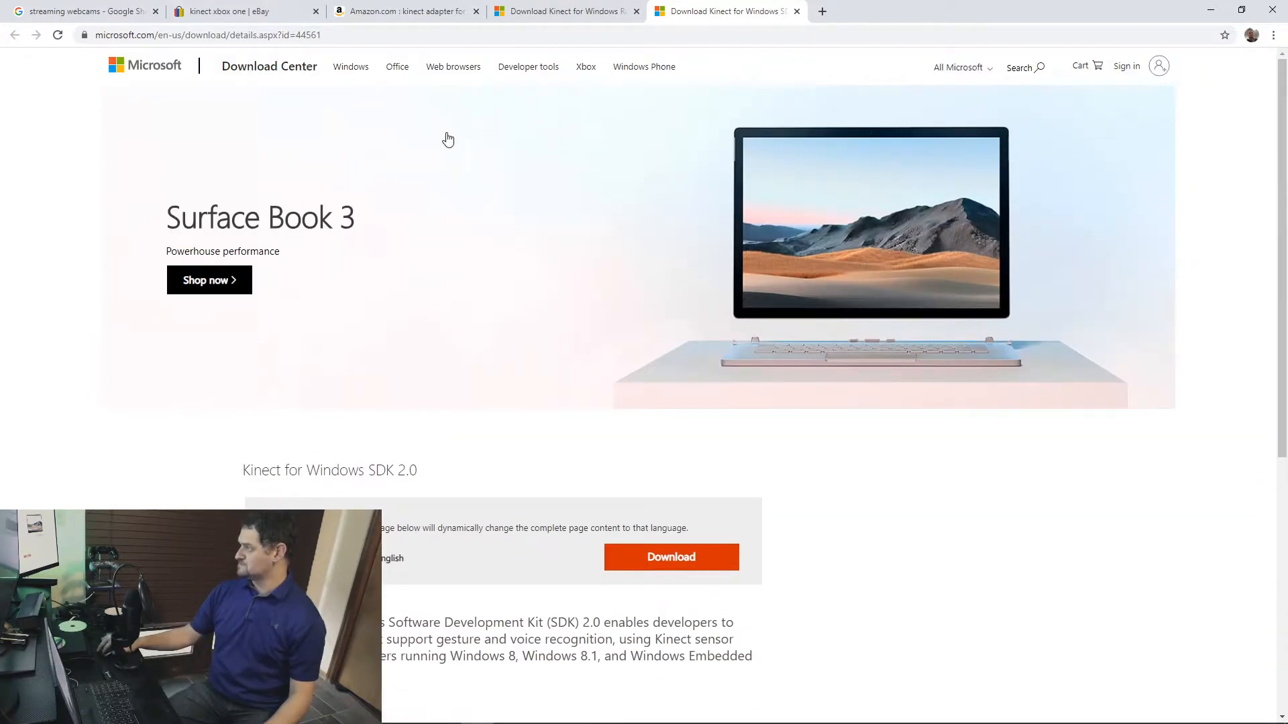
# Step: Download Kinect for Windows Runtime 2.0 from its Microsoft Download Center page
pyautogui.click(590, 11)
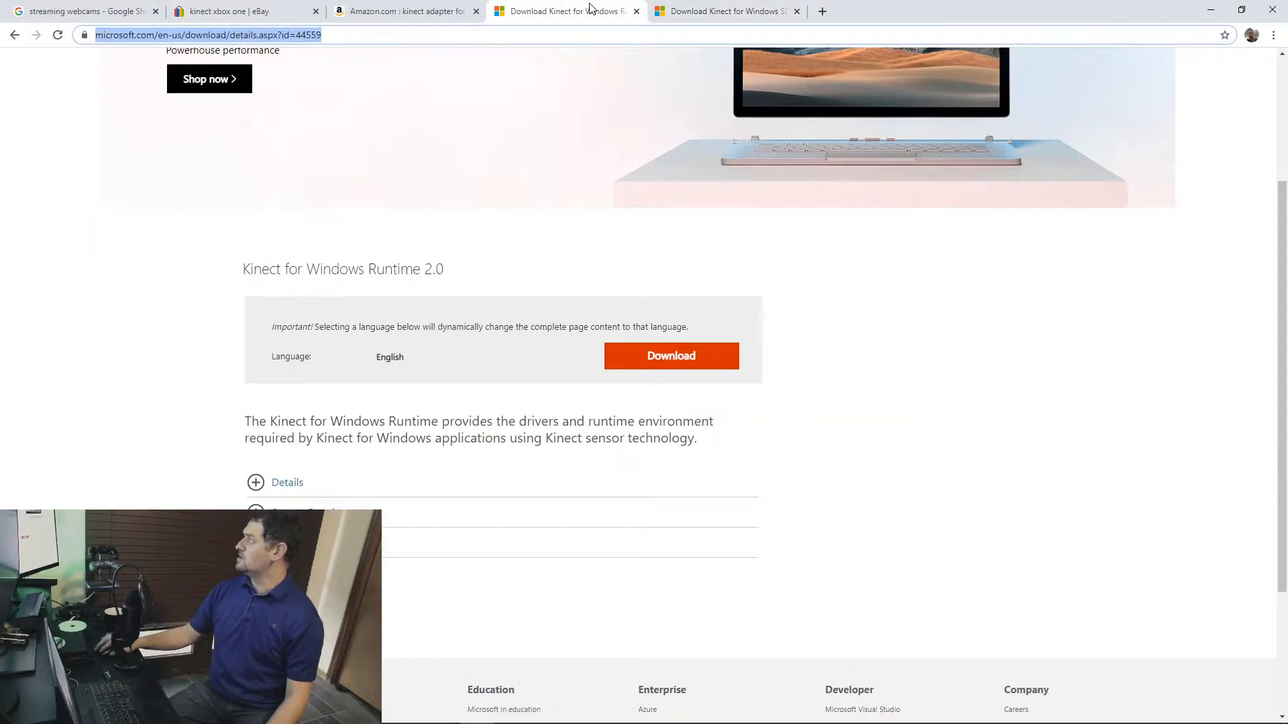
pyautogui.click(693, 366)
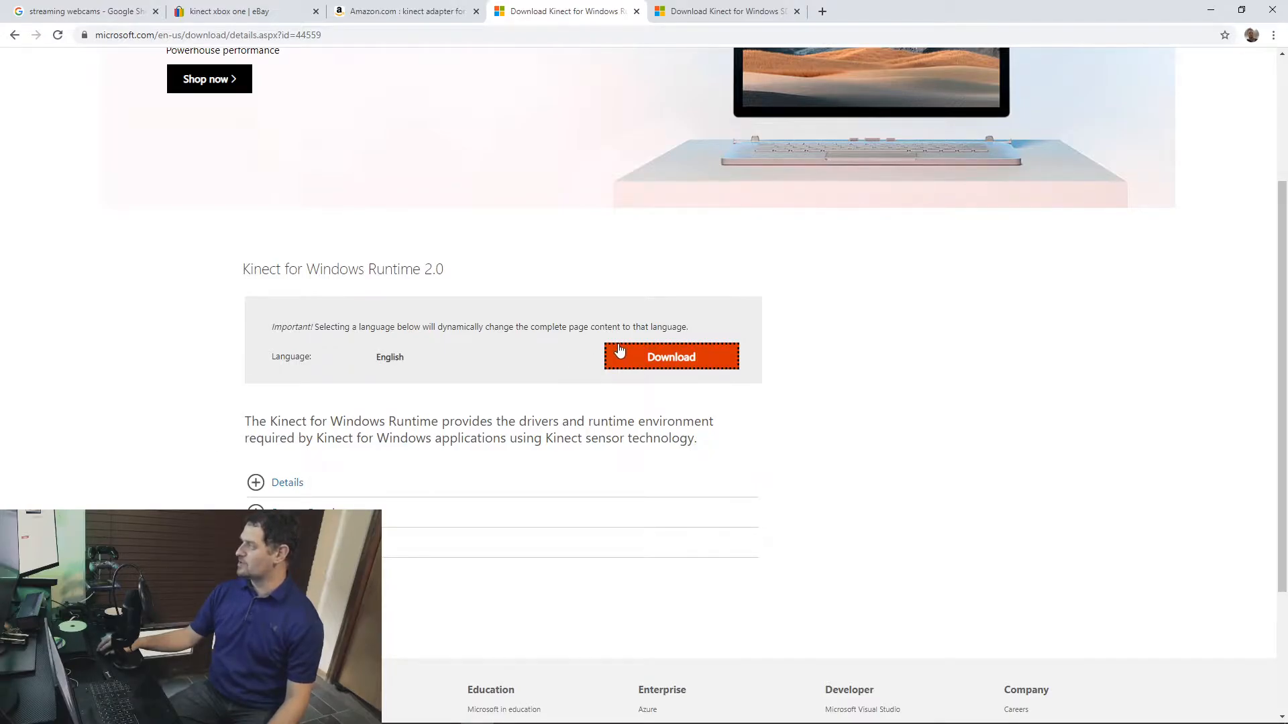
pyautogui.click(669, 360)
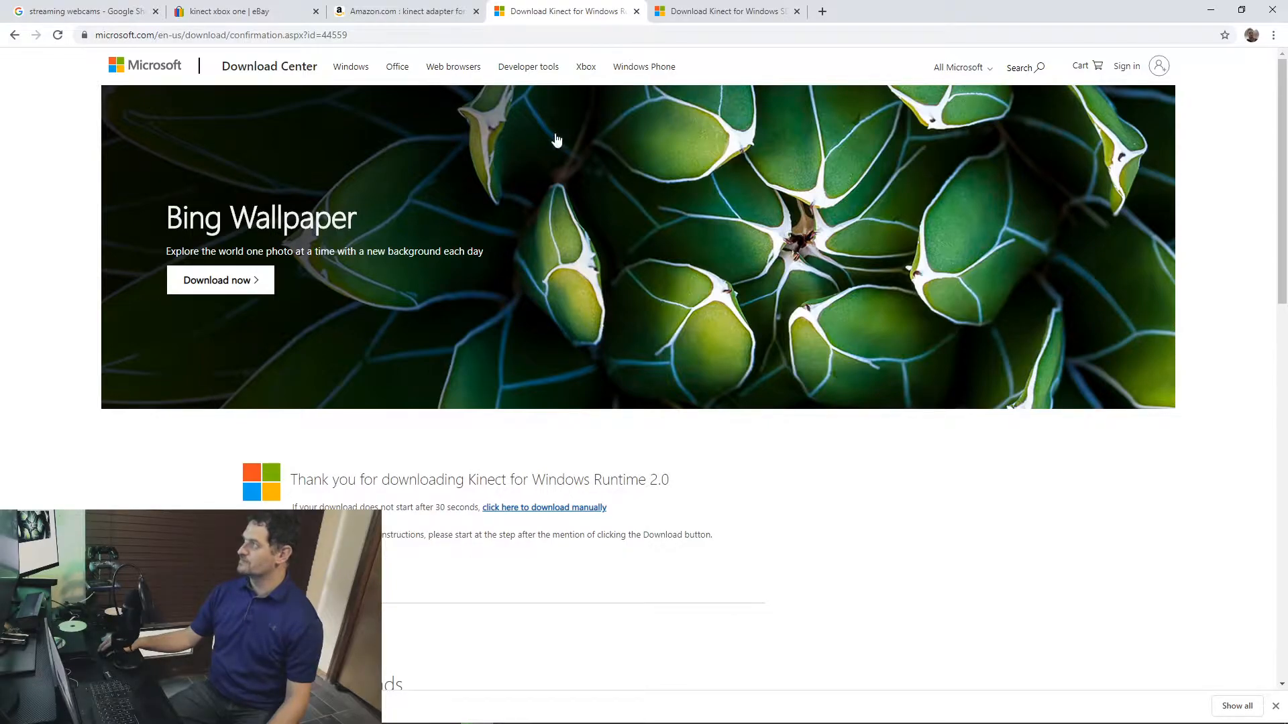
# Step: Download Kinect for Windows SDK 2.0 from its Microsoft Download Center page
pyautogui.click(711, 9)
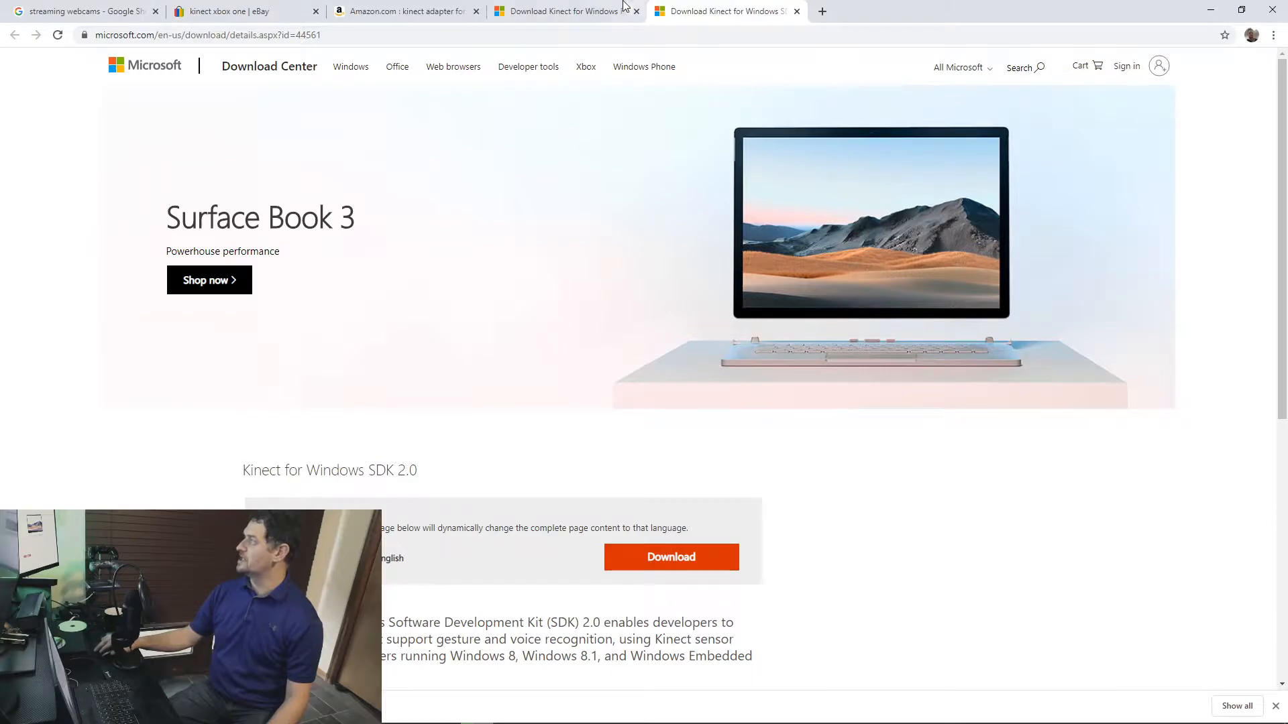
pyautogui.click(560, 11)
pyautogui.click(711, 10)
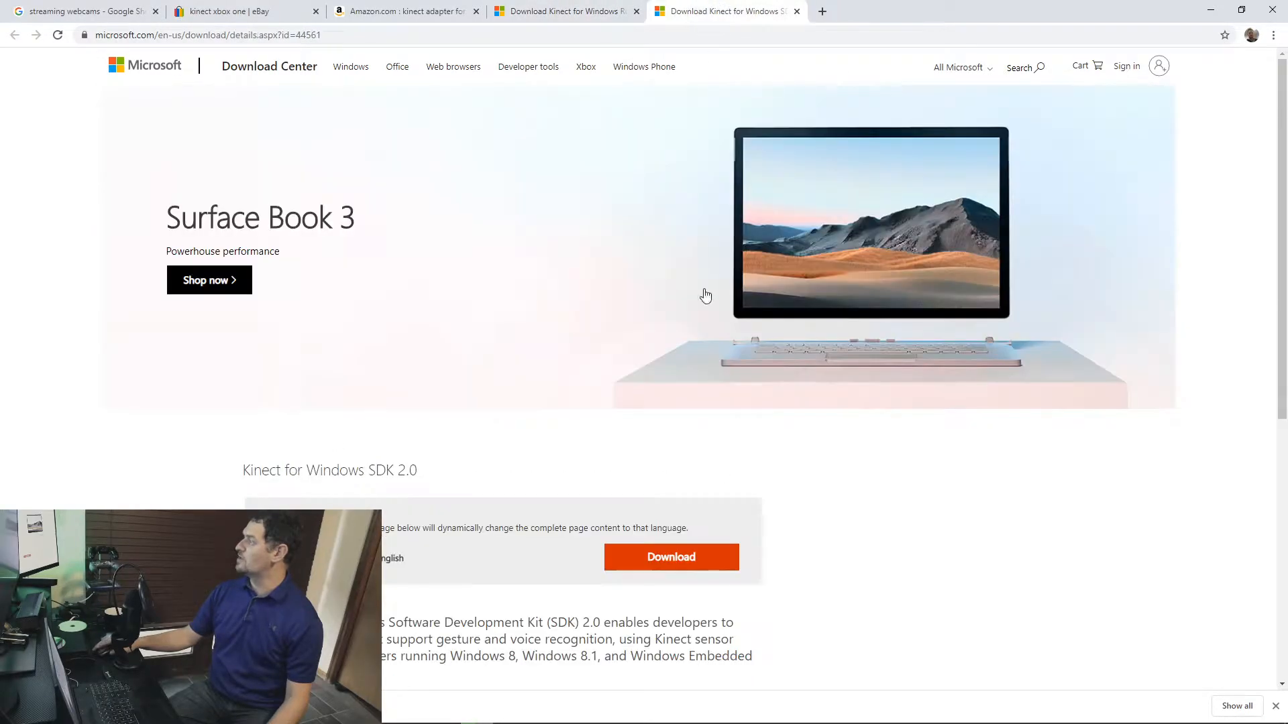
pyautogui.click(693, 558)
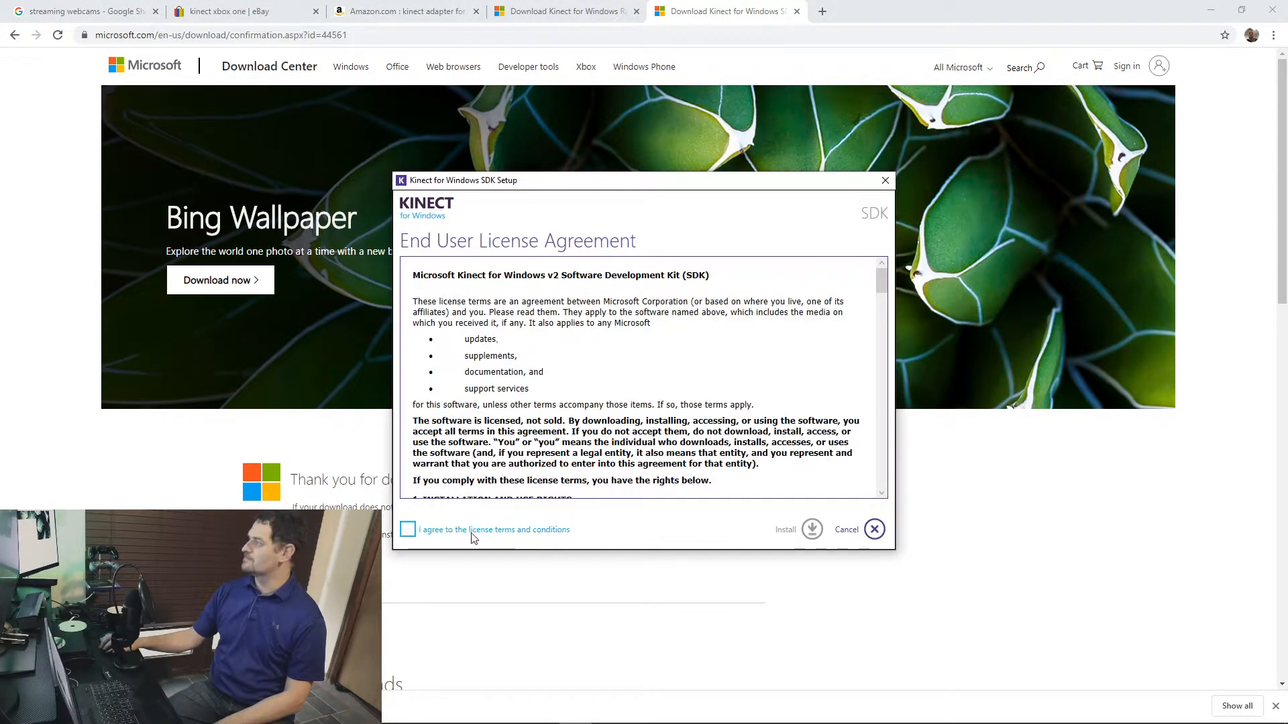
# Step: Accept the Kinect for Windows SDK license terms, install the SDK and close its setup window
pyautogui.click(408, 529)
pyautogui.click(812, 530)
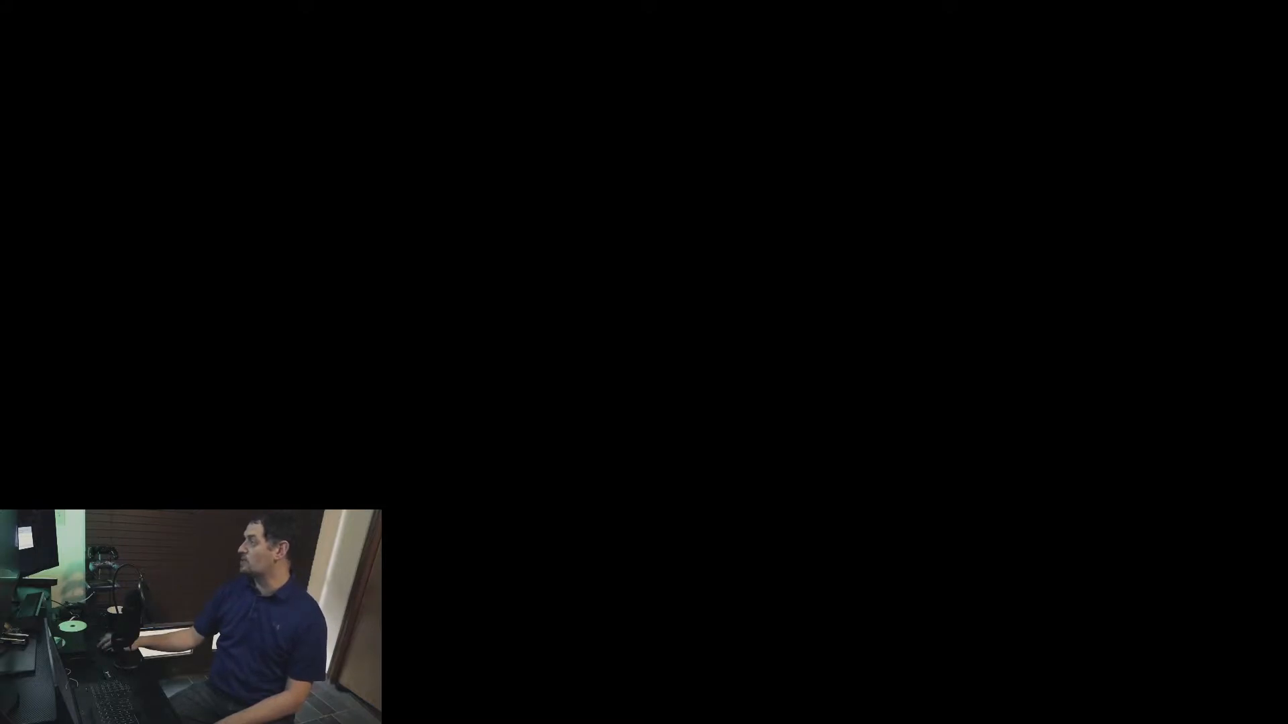
pyautogui.click(477, 457)
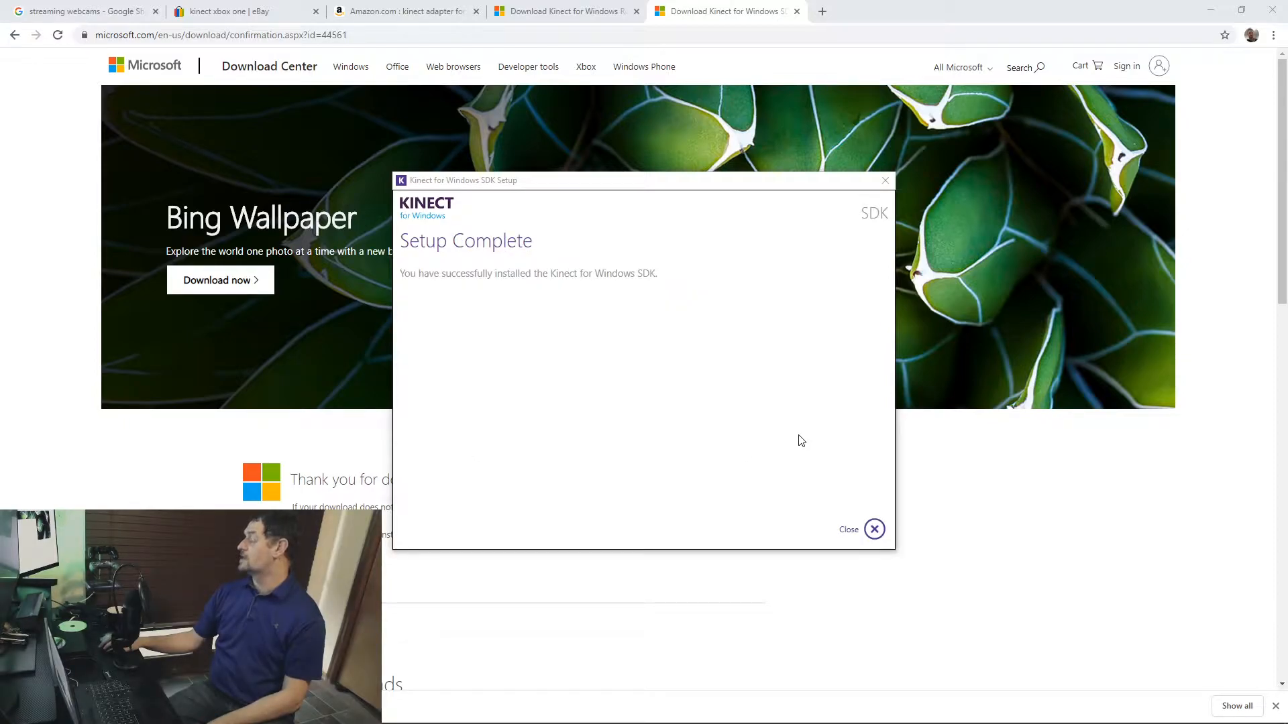
pyautogui.click(849, 531)
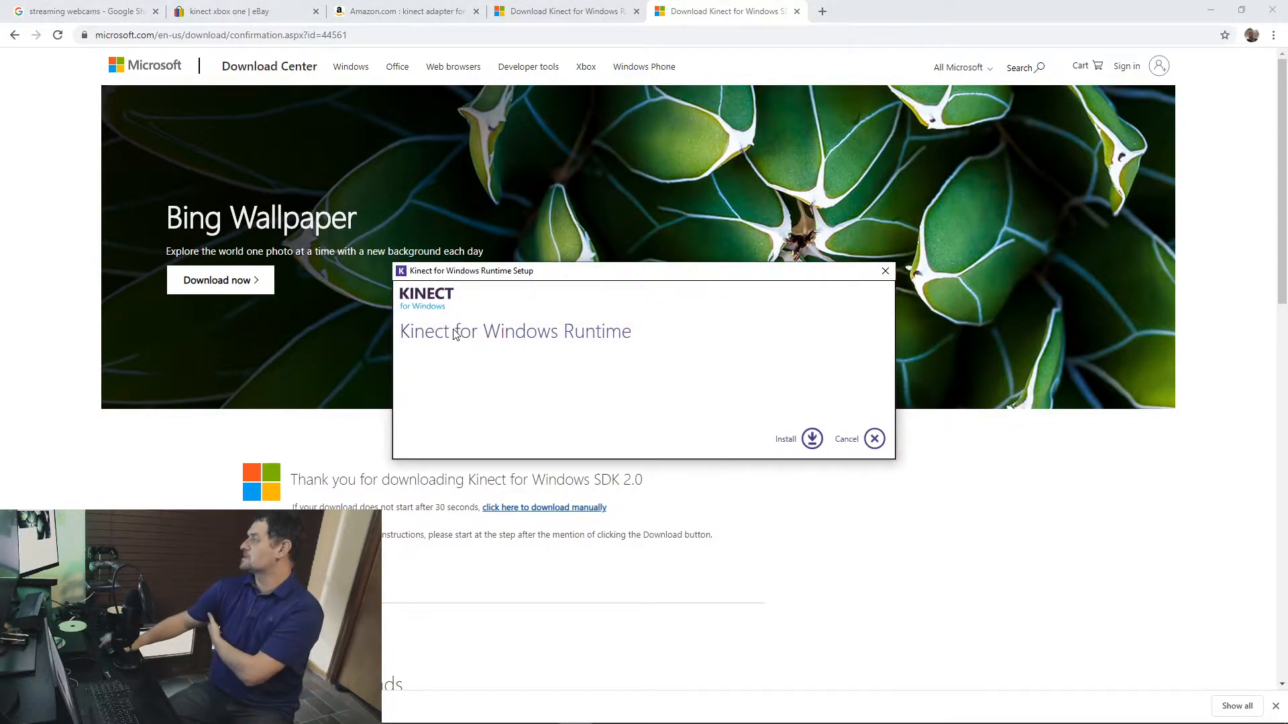
# Step: Install the Kinect for Windows Runtime and close its setup window
pyautogui.click(787, 439)
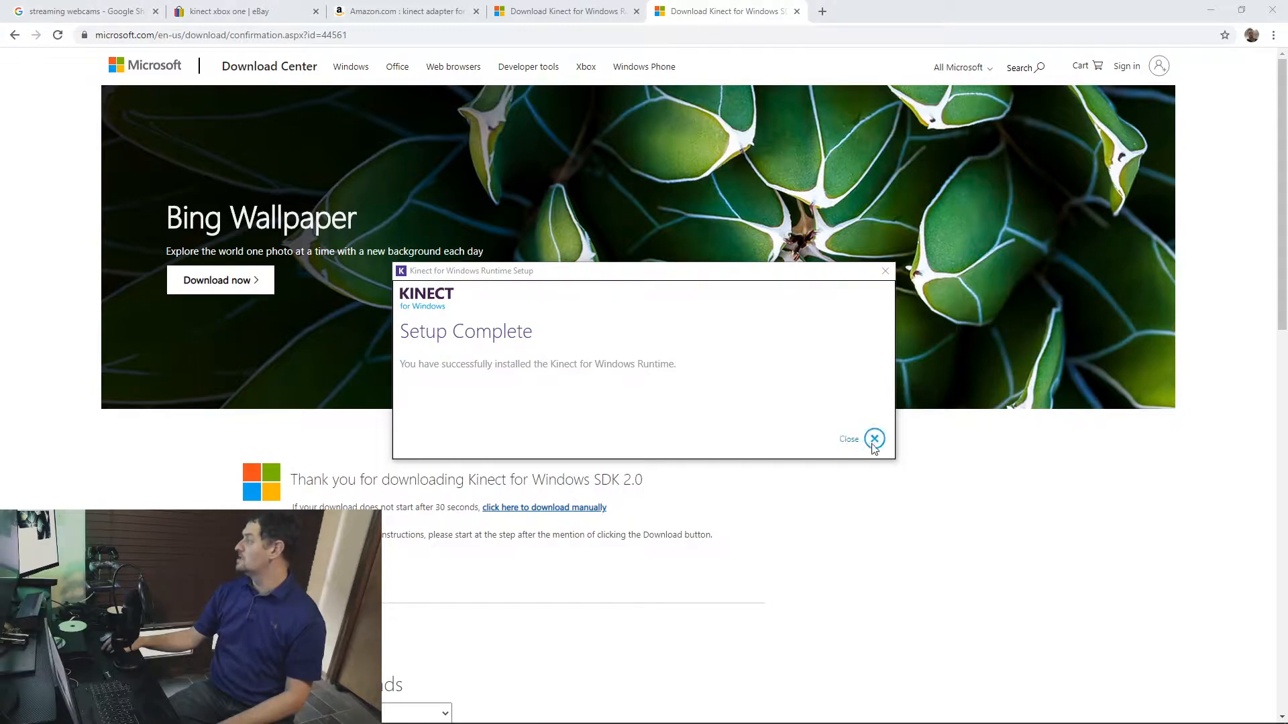
pyautogui.click(846, 442)
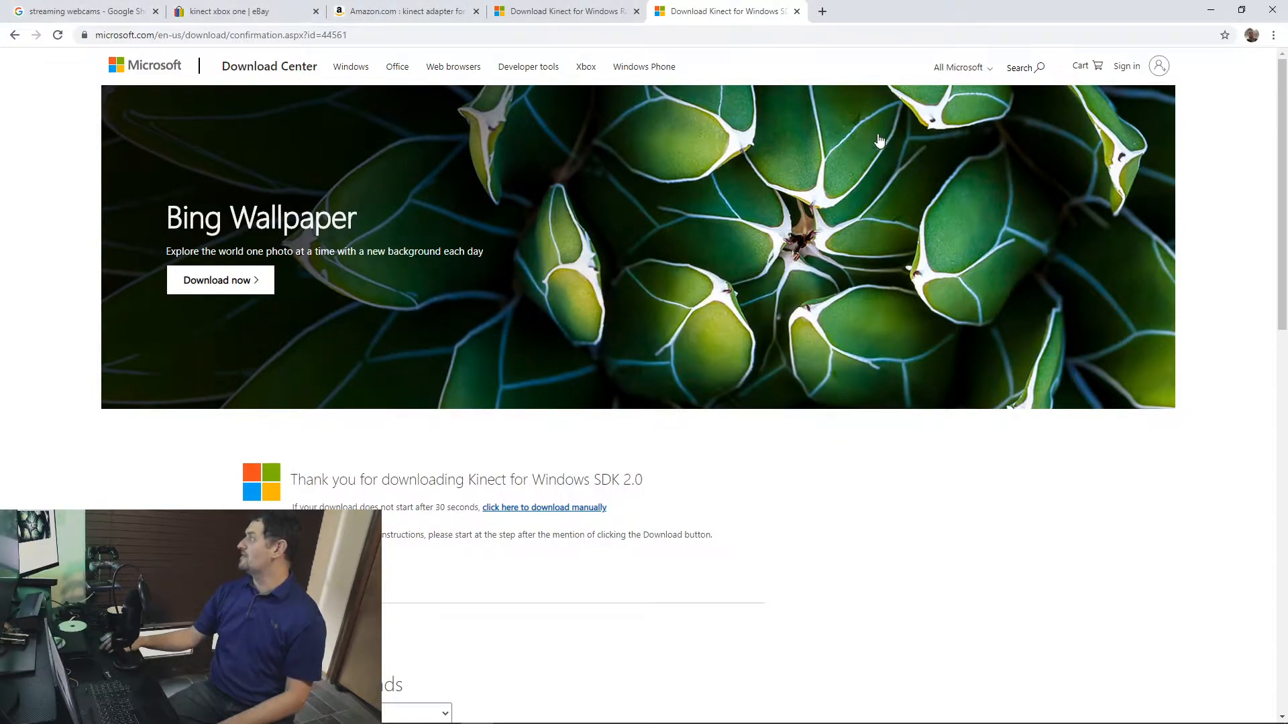
# Step: Minimize the browser and move the OBS window fully onto the captured desktop
pyautogui.click(1216, 10)
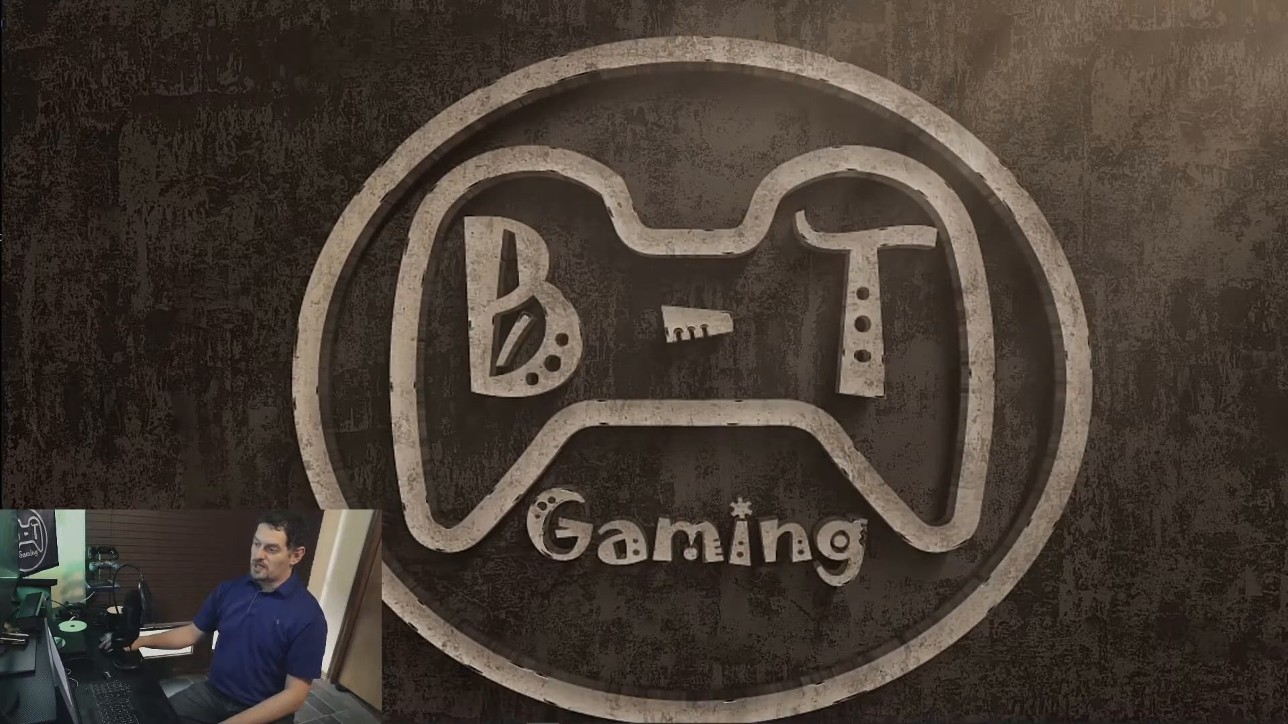
pyautogui.moveTo(1, 221); pyautogui.dragTo(1285, 10)
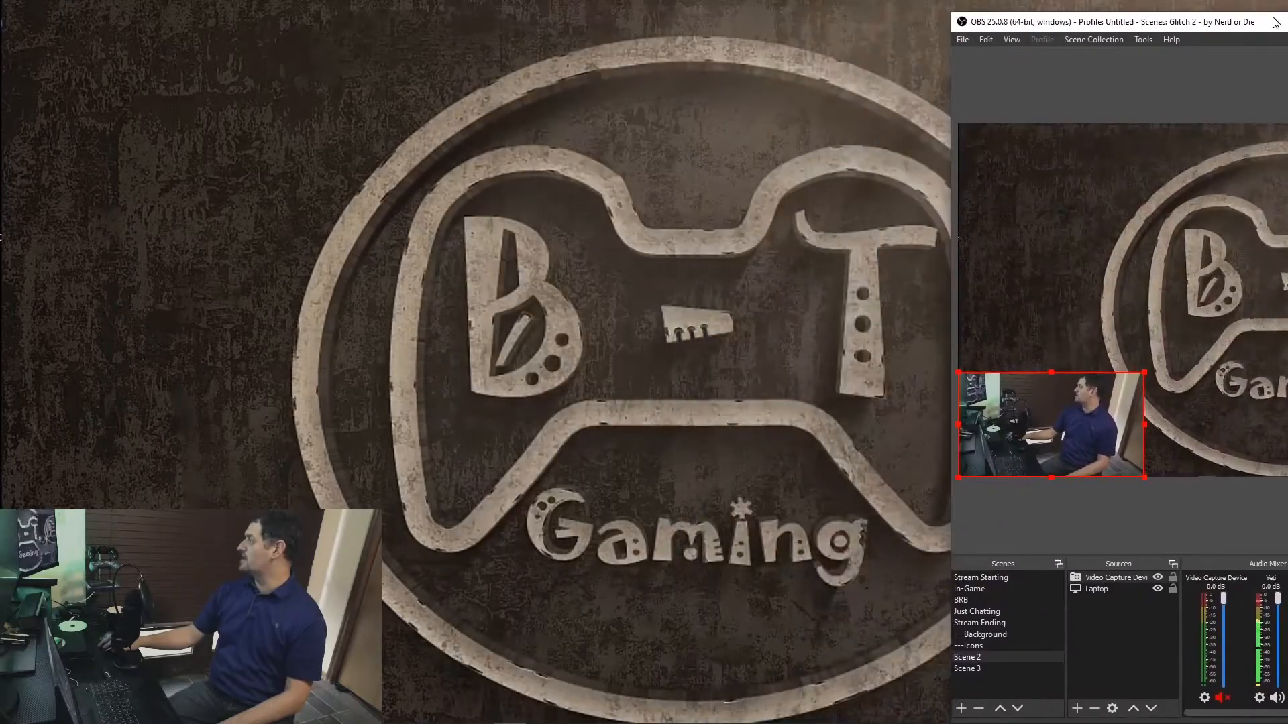
pyautogui.moveTo(952, 11); pyautogui.dragTo(905, 13)
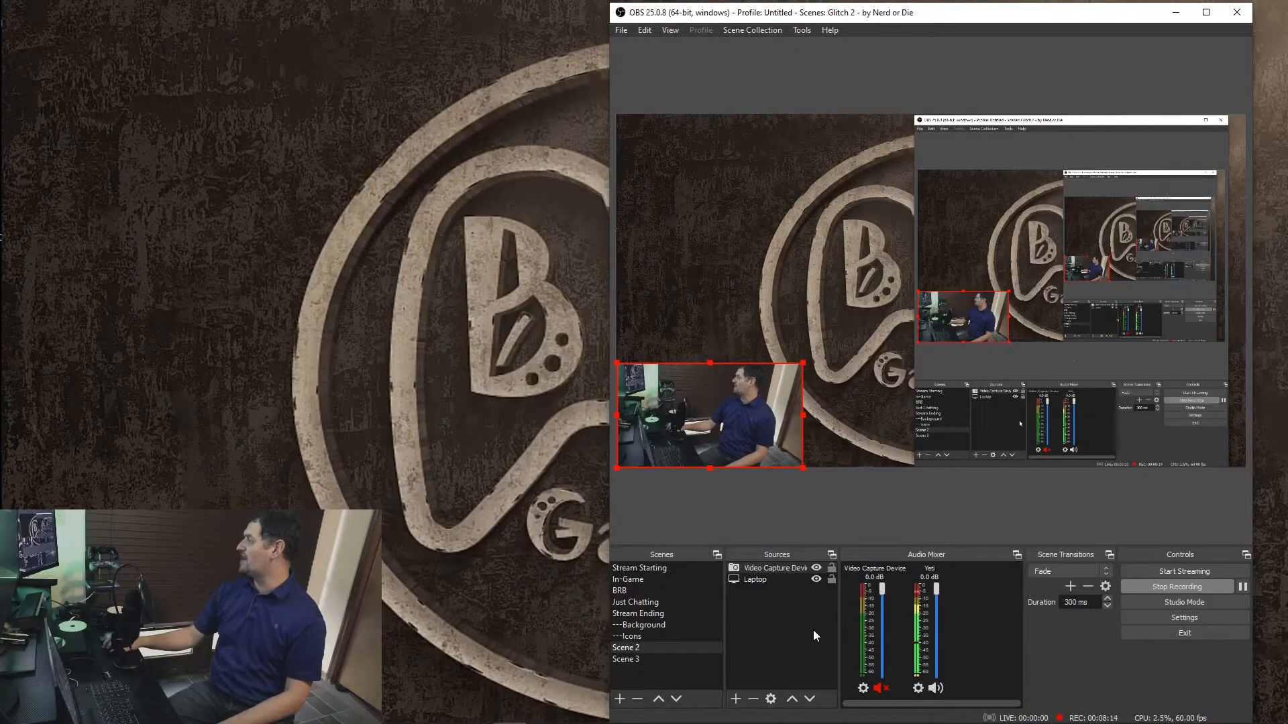
# Step: Check the source types that can be added to Scene 2 in OBS without adding one
pyautogui.rightClick(766, 635)
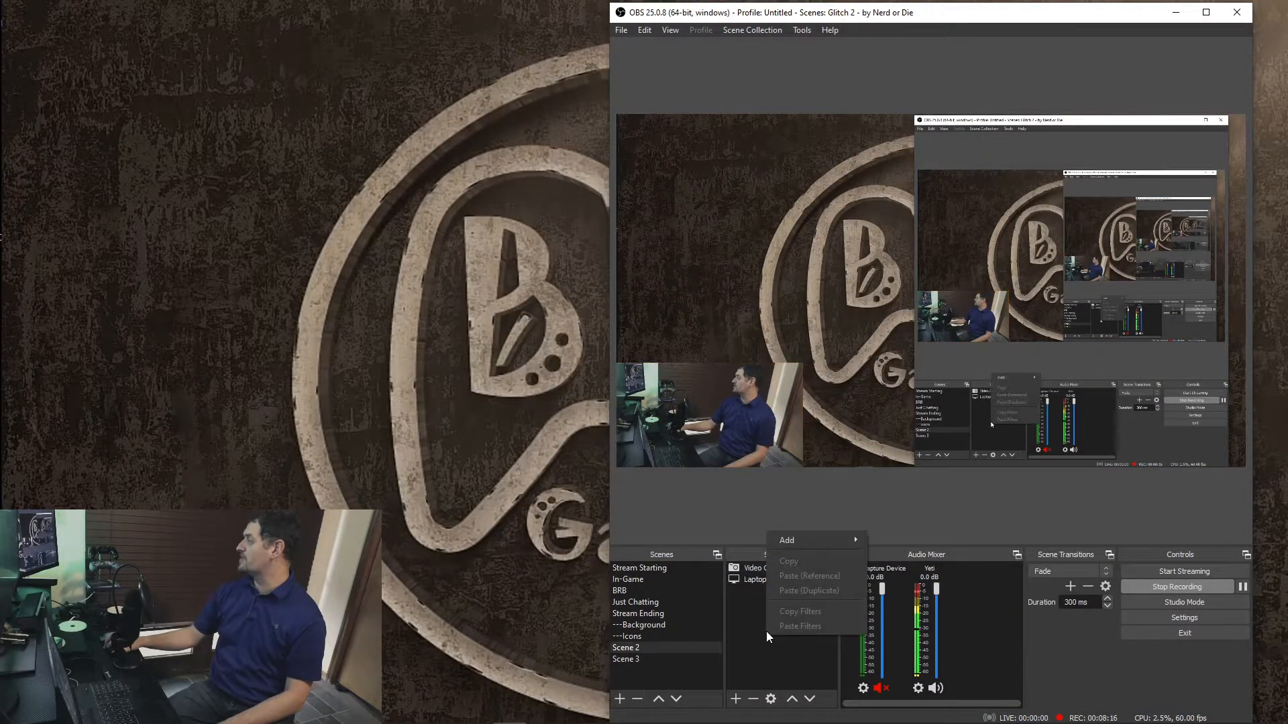
pyautogui.click(734, 699)
pyautogui.click(732, 697)
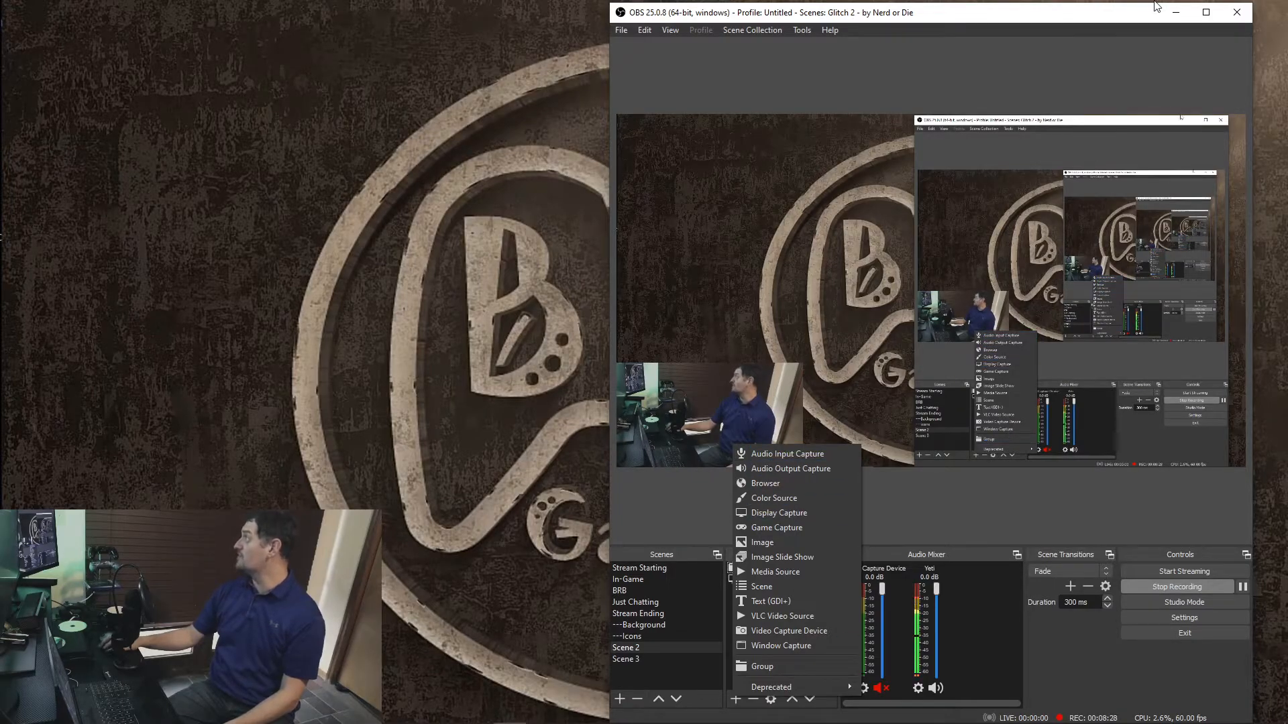
pyautogui.click(1072, 19)
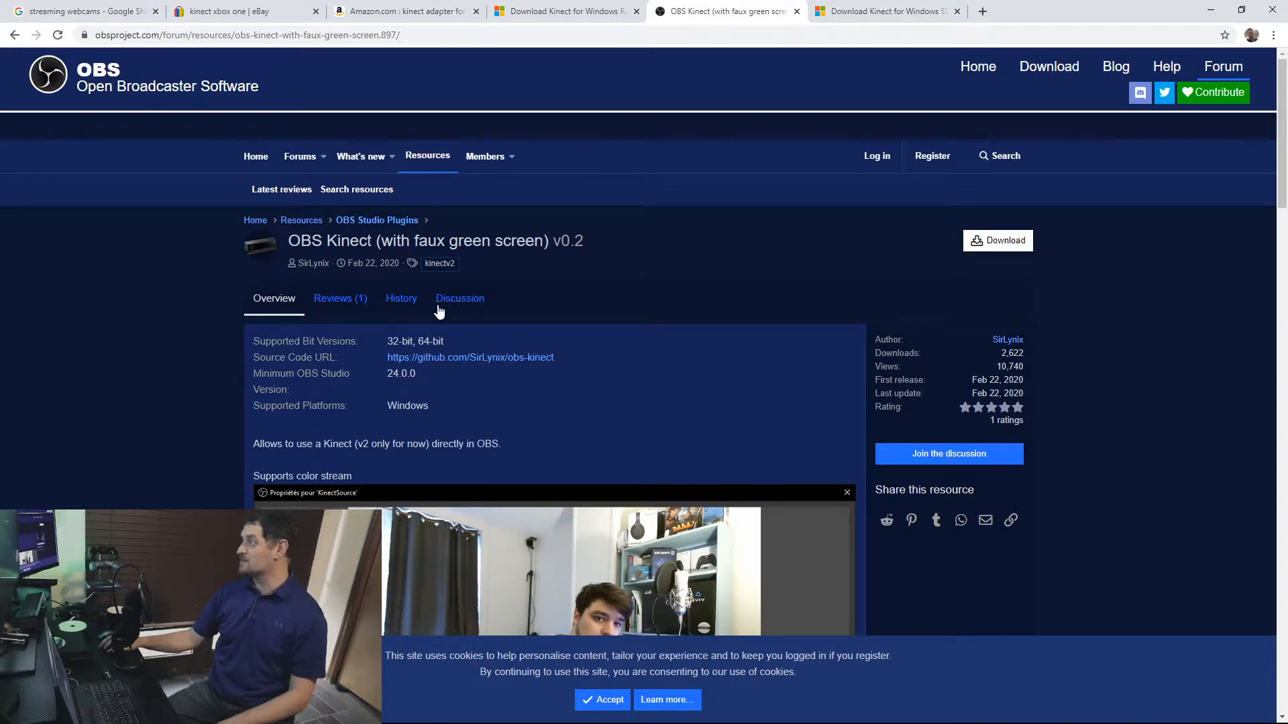
# Step: Download the OBS Kinect v0.2 plugin from the OBS forum, open its archive and dismiss the WinRAR licence reminder
pyautogui.click(994, 243)
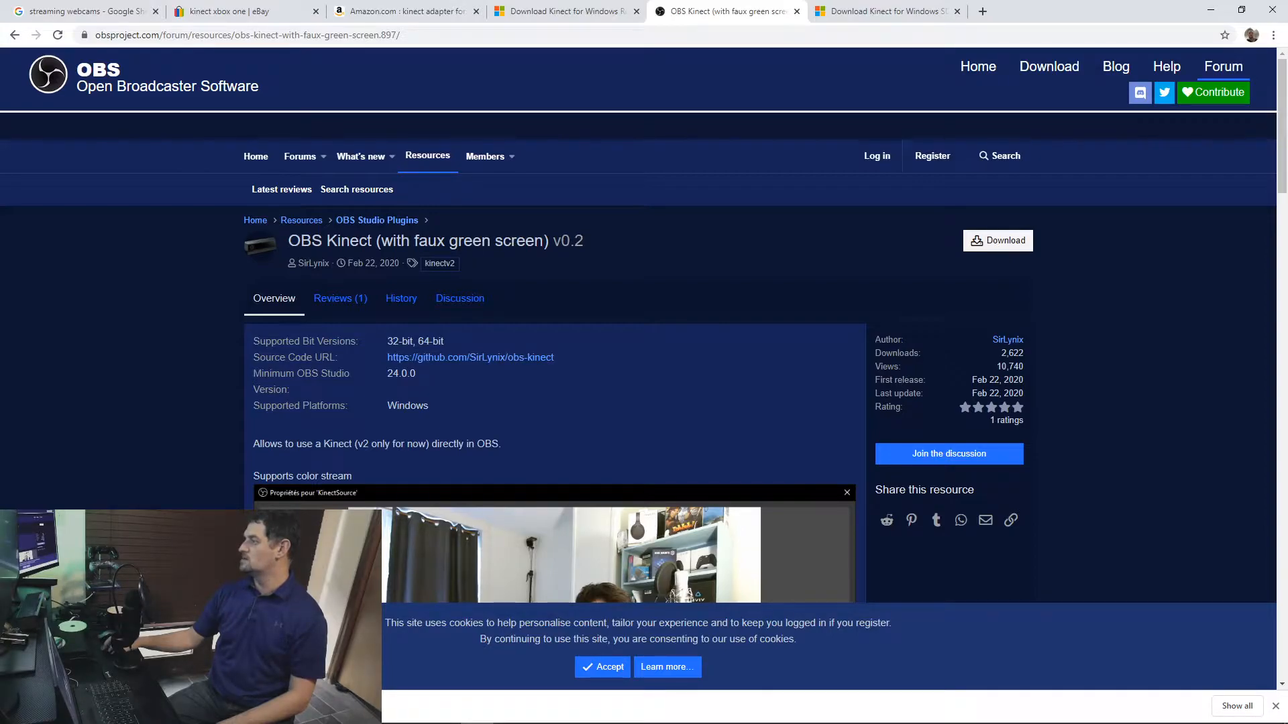
pyautogui.click(1209, 9)
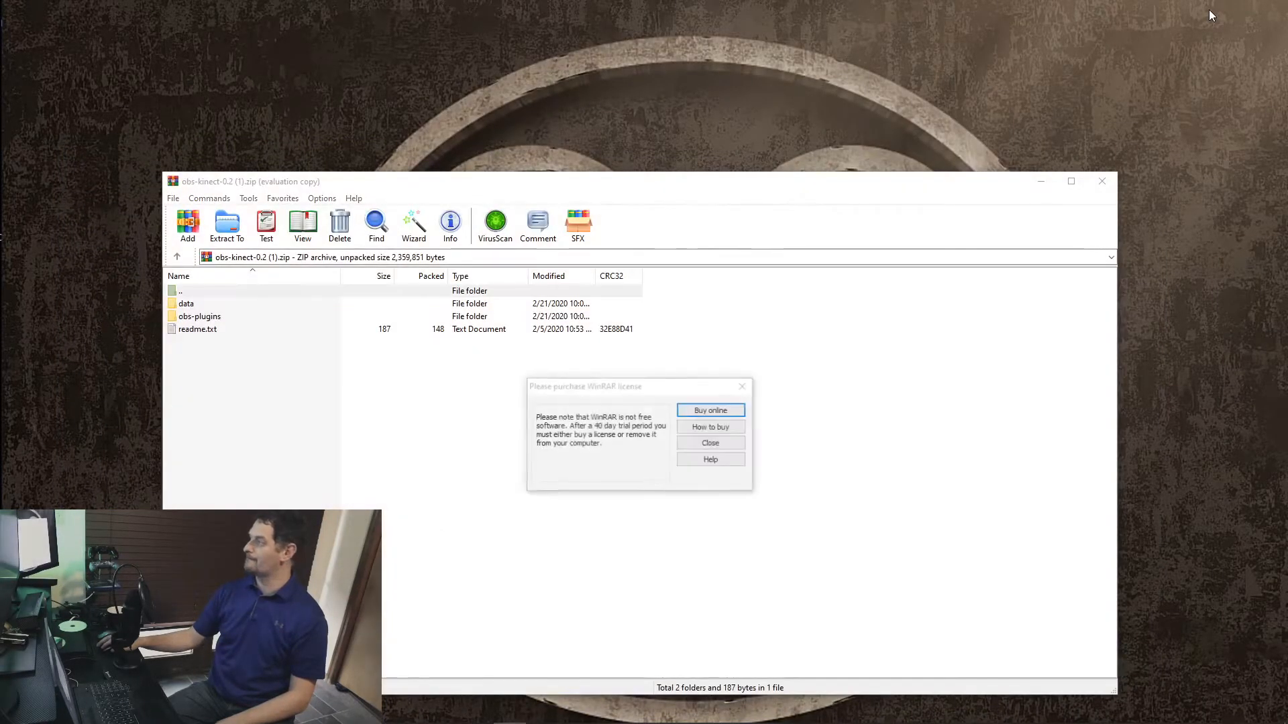
pyautogui.click(715, 444)
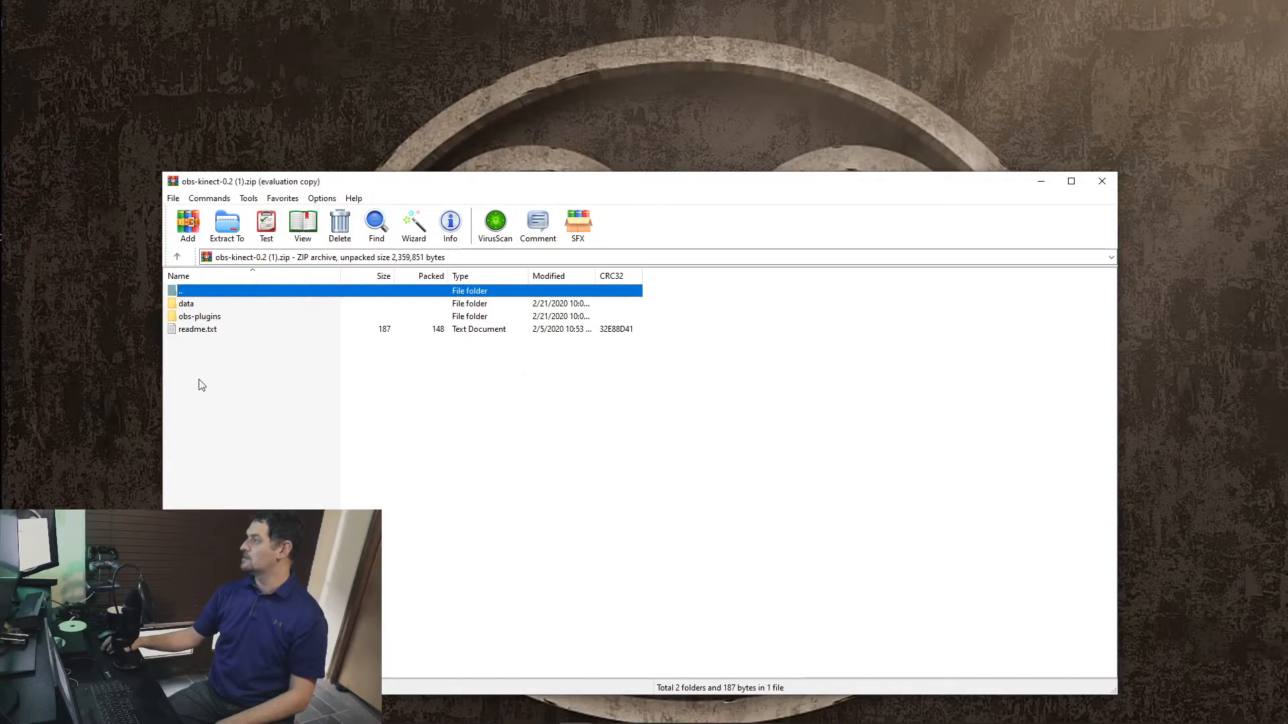
# Step: Read readme.txt from the plugin archive and close it
pyautogui.doubleClick(198, 330)
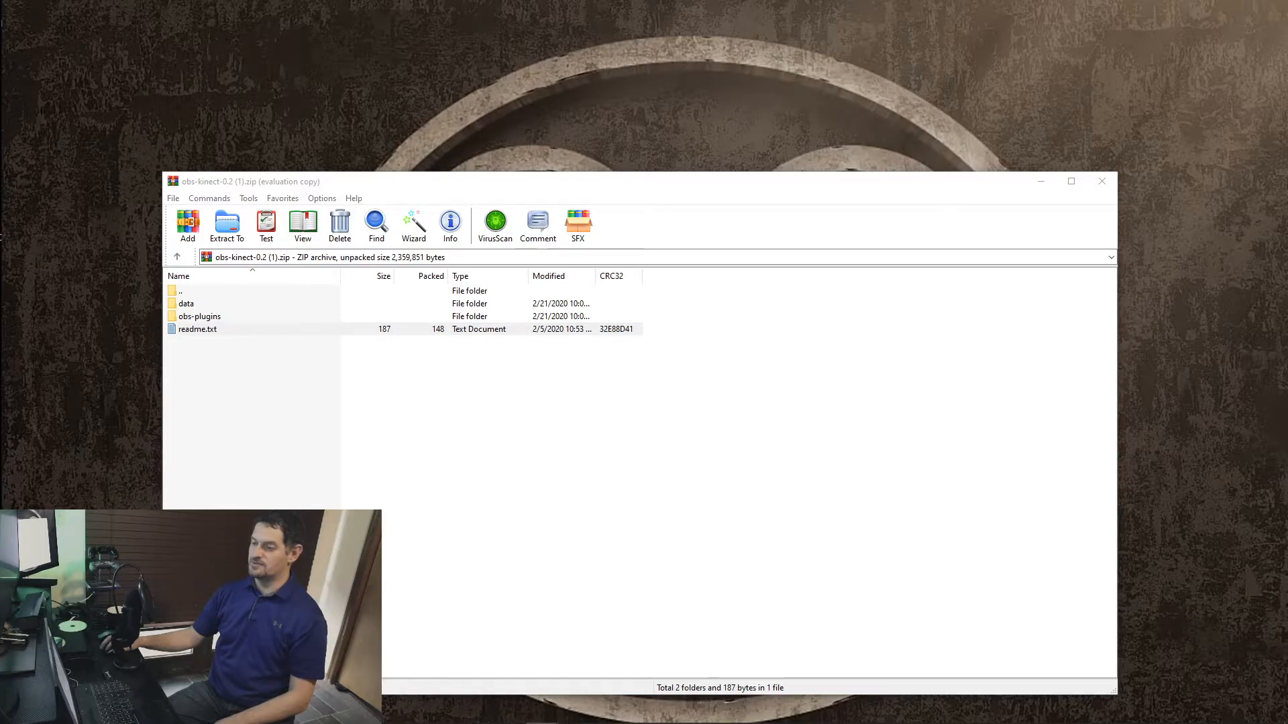
pyautogui.moveTo(828, 99); pyautogui.dragTo(250, 82)
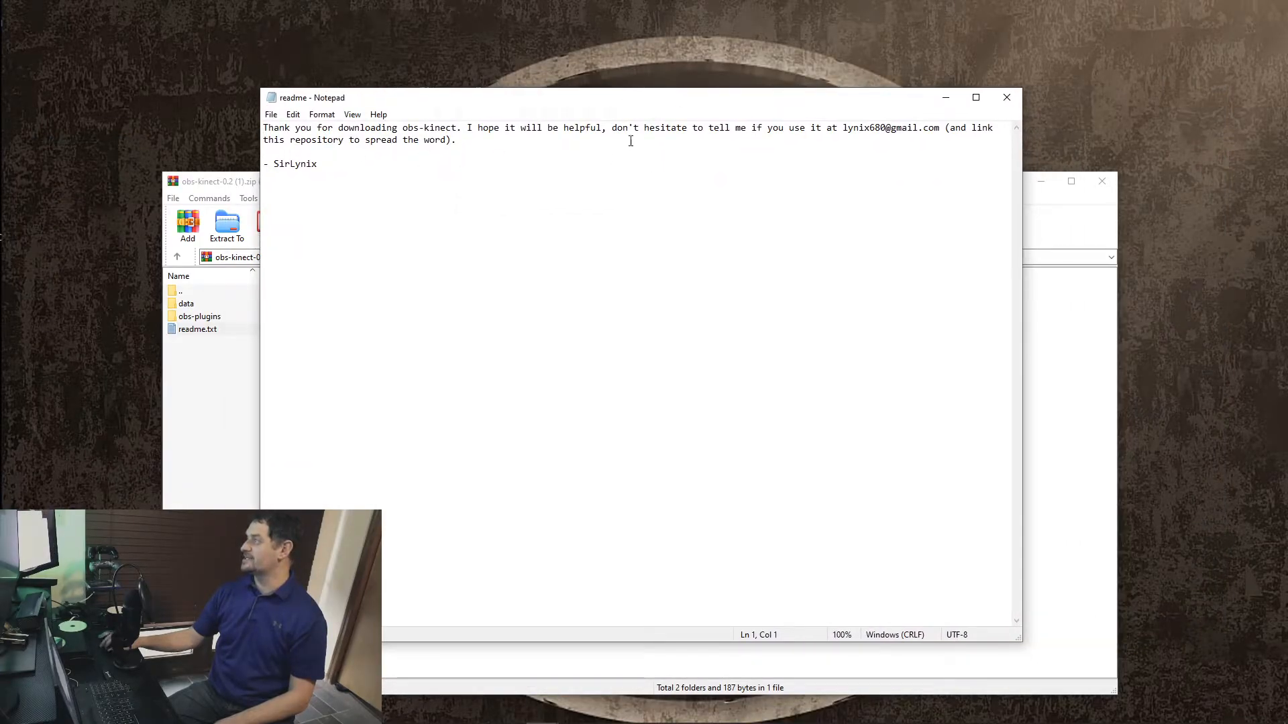
pyautogui.click(1007, 97)
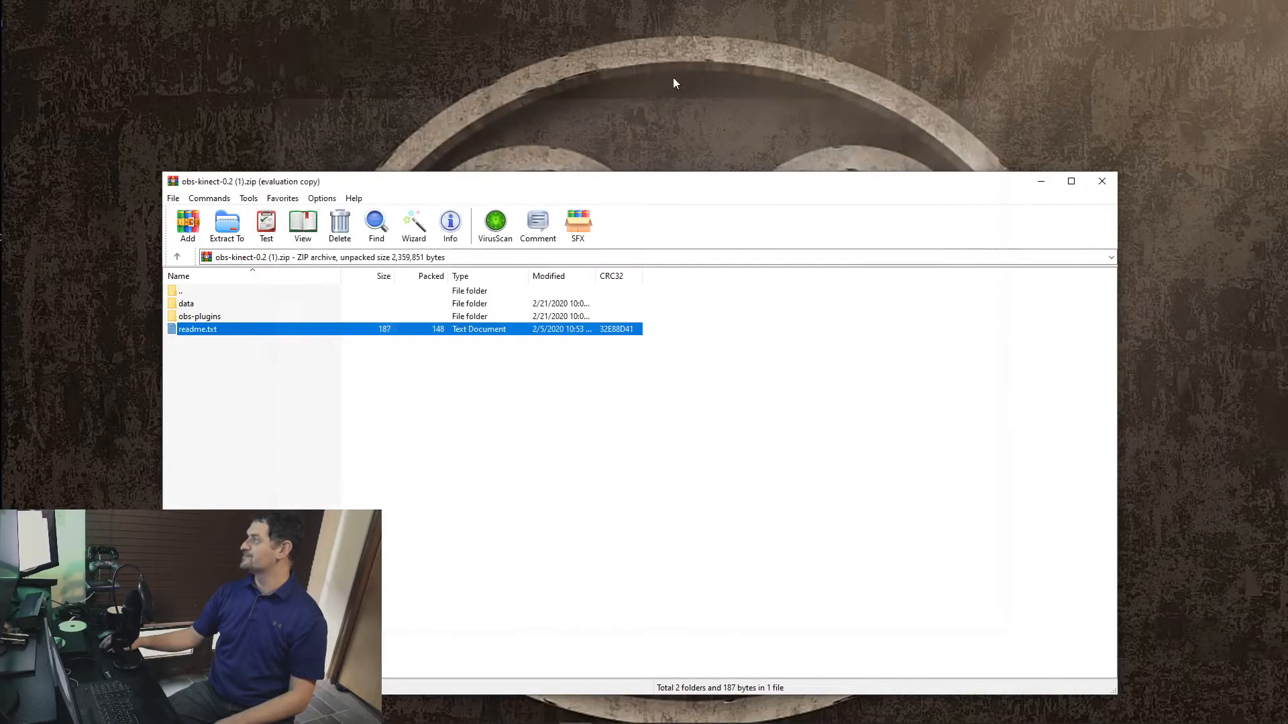
# Step: Inspect the 64bit folder inside the archive's obs-plugins folder and close the archive
pyautogui.doubleClick(193, 318)
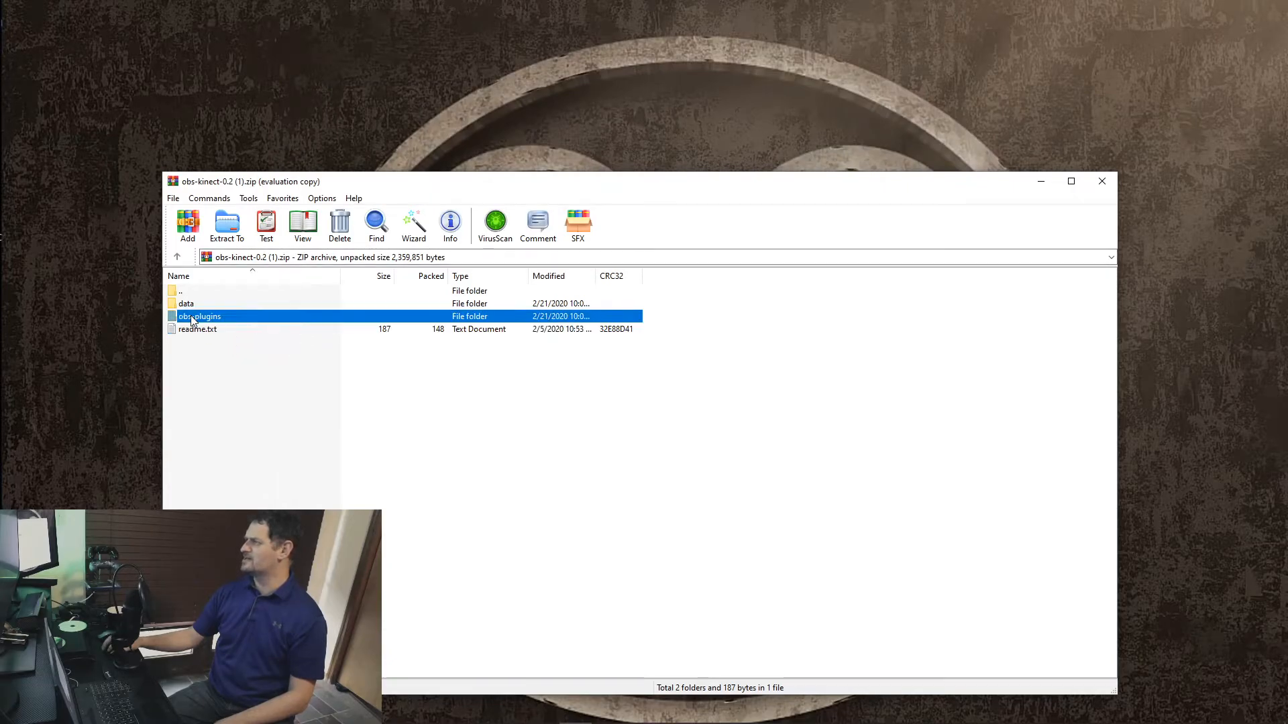
pyautogui.doubleClick(185, 318)
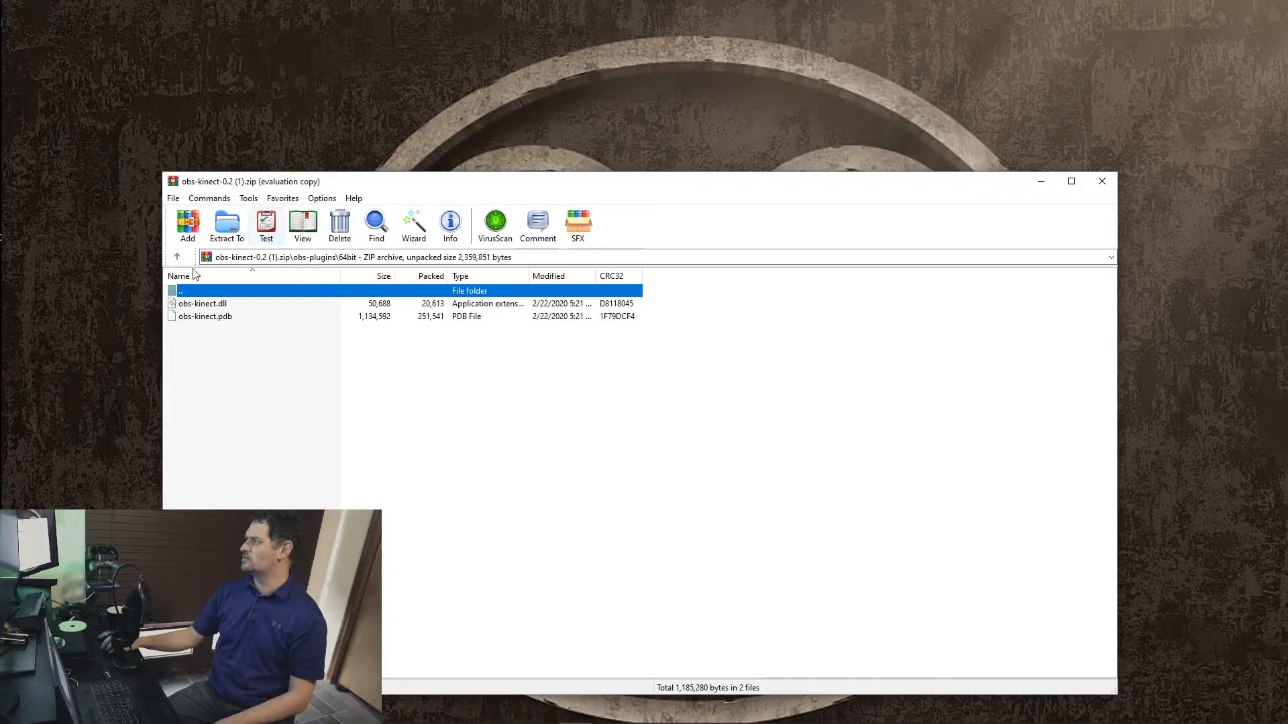
pyautogui.click(1102, 182)
# Step: Move the Notepad window listing the 32-bit and 64-bit plugin folder paths onto the captured desktop
pyautogui.moveTo(510, 721)
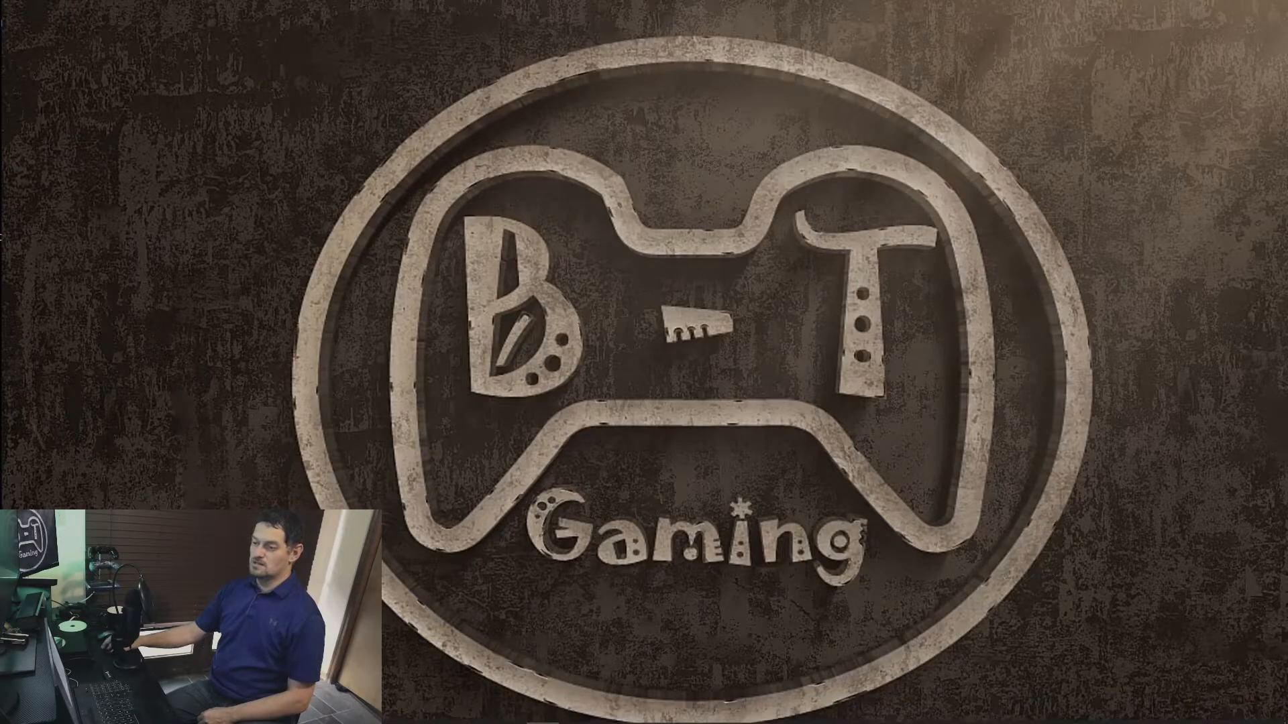
pyautogui.moveTo(1, 151); pyautogui.dragTo(858, 18)
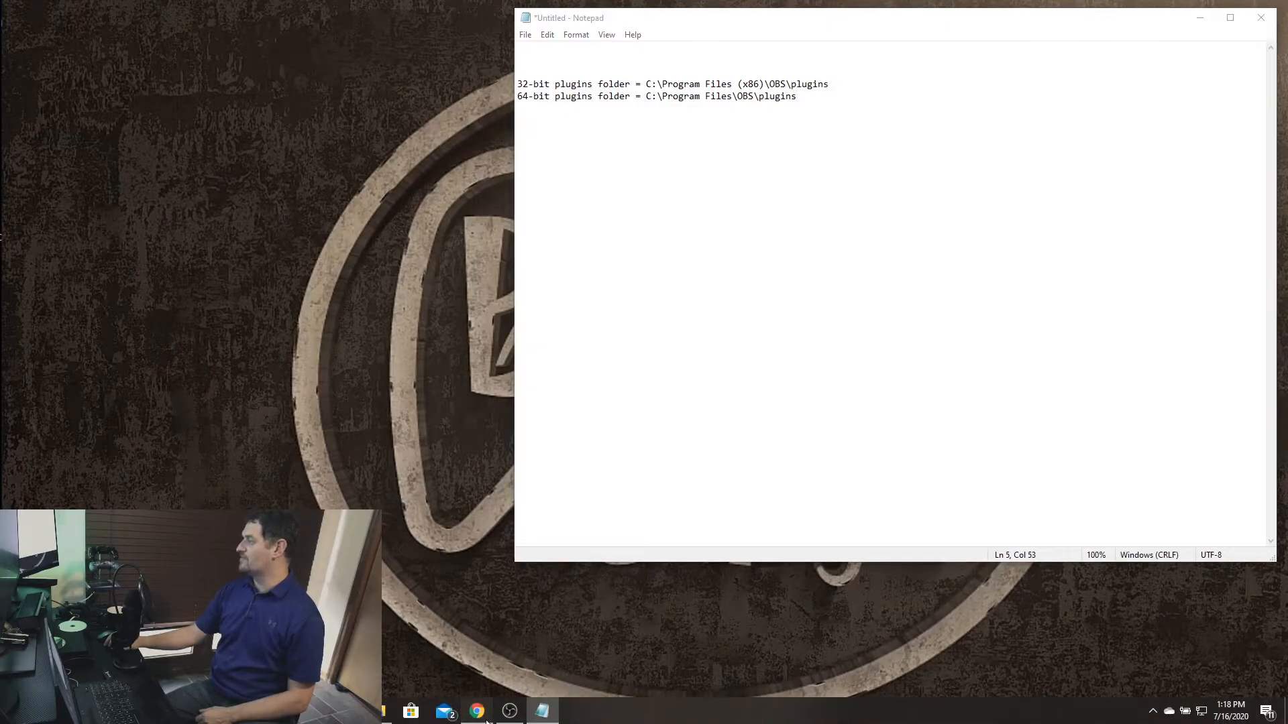
# Step: Reopen obs-kinect-0.2 (1).zip from the browser's downloads, clear away the other windows and dismiss the WinRAR licence reminder
pyautogui.click(476, 711)
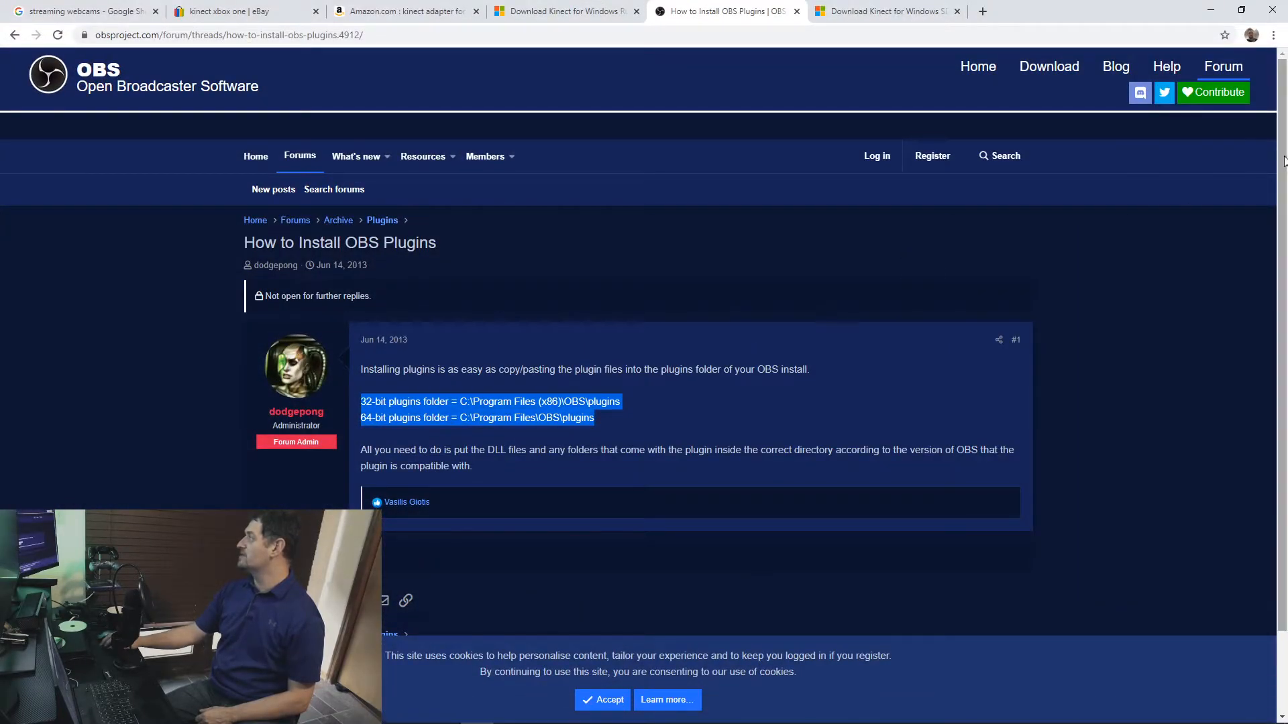
pyautogui.click(1273, 35)
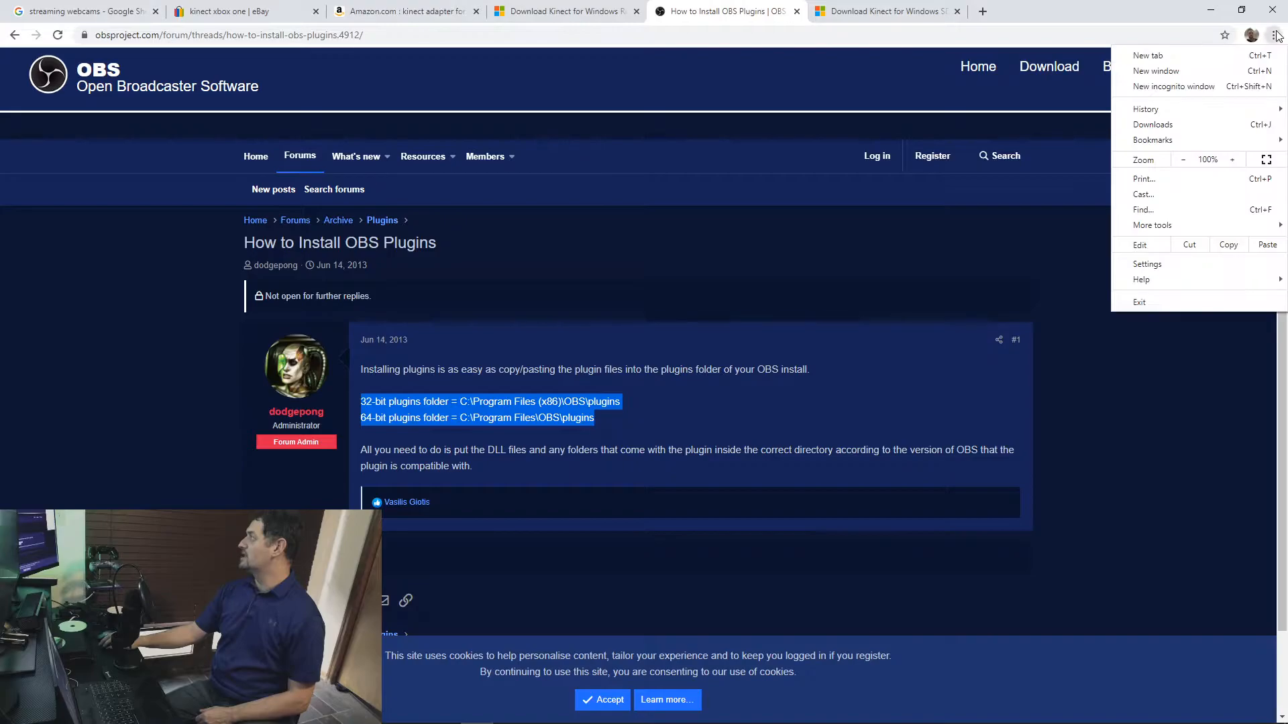
pyautogui.click(1157, 125)
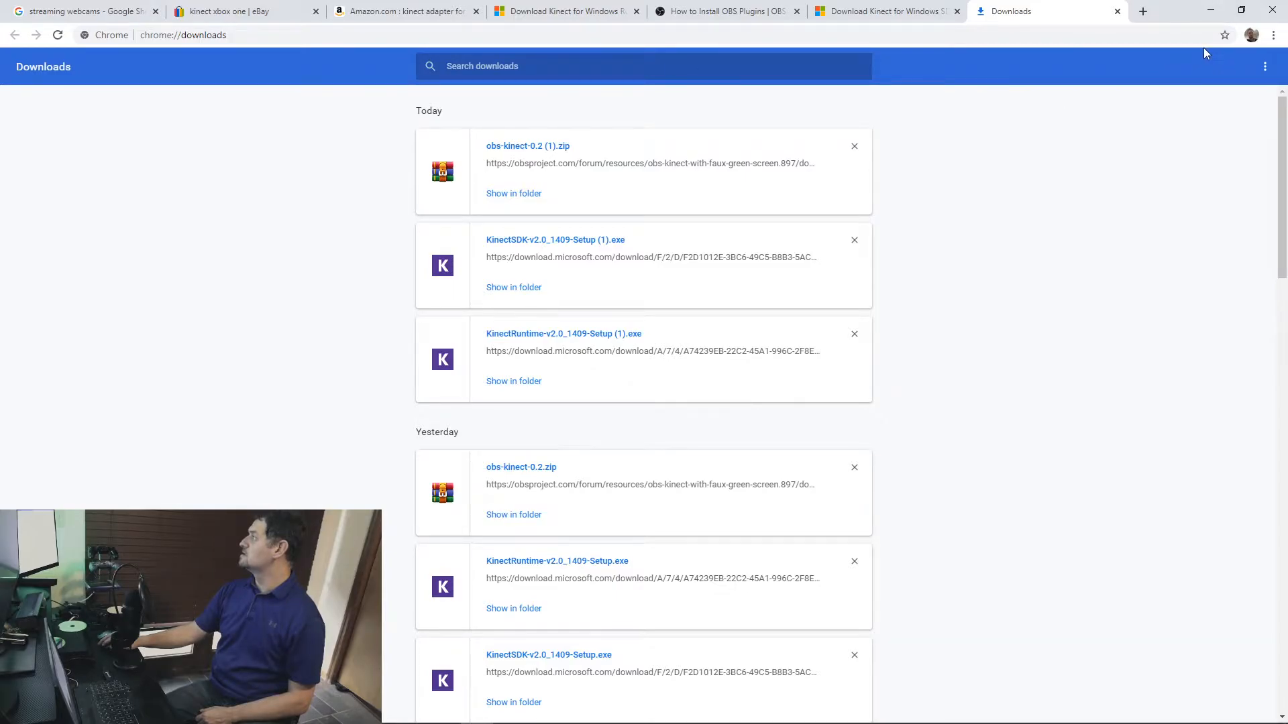
pyautogui.click(531, 194)
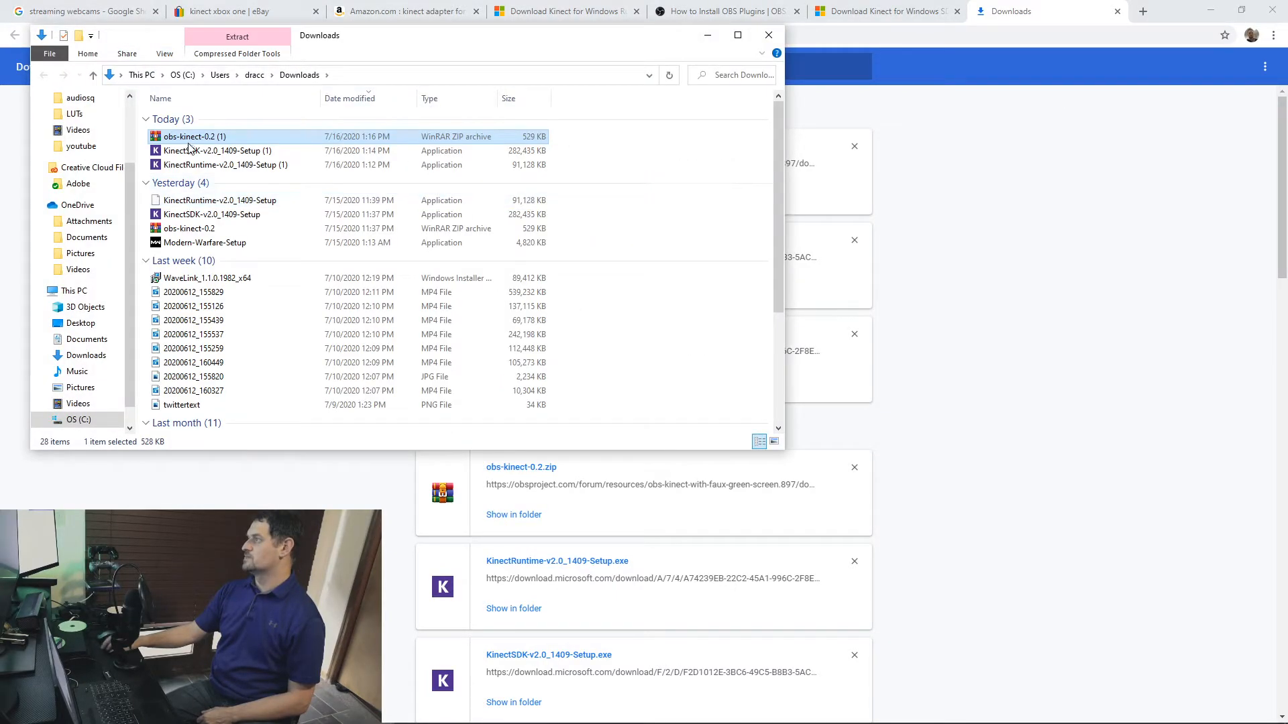
pyautogui.click(1211, 11)
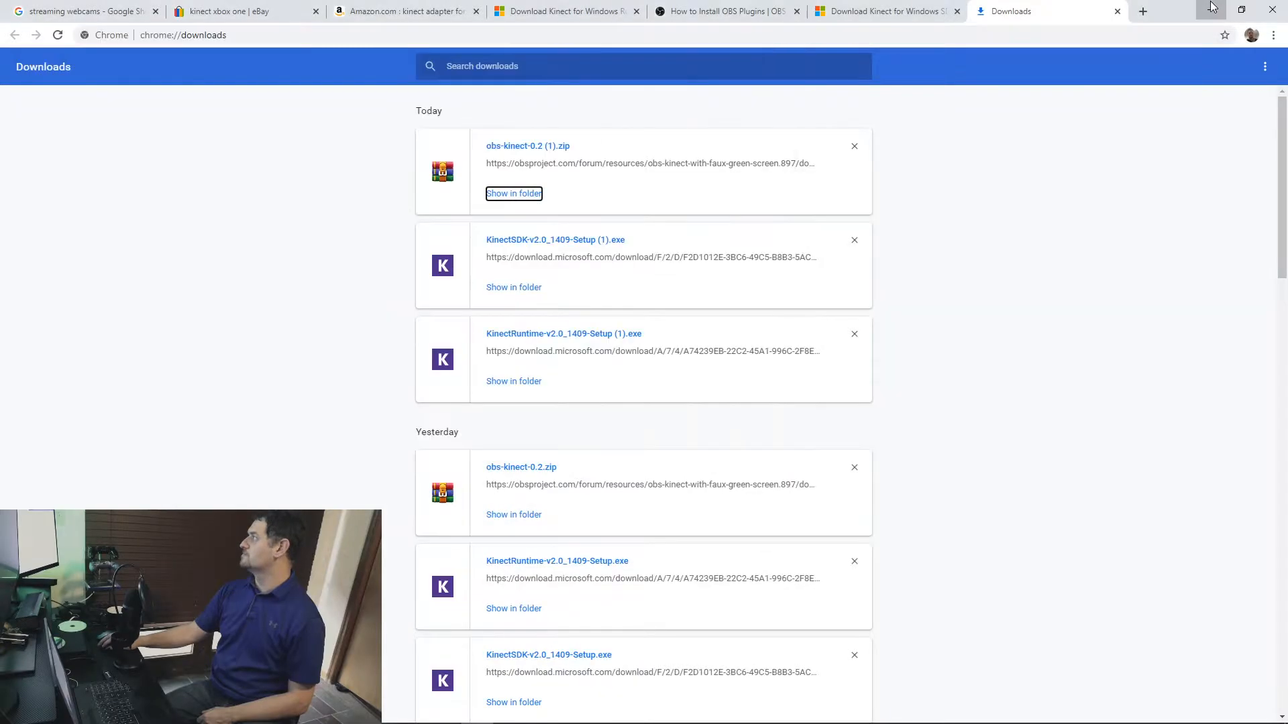
pyautogui.click(707, 34)
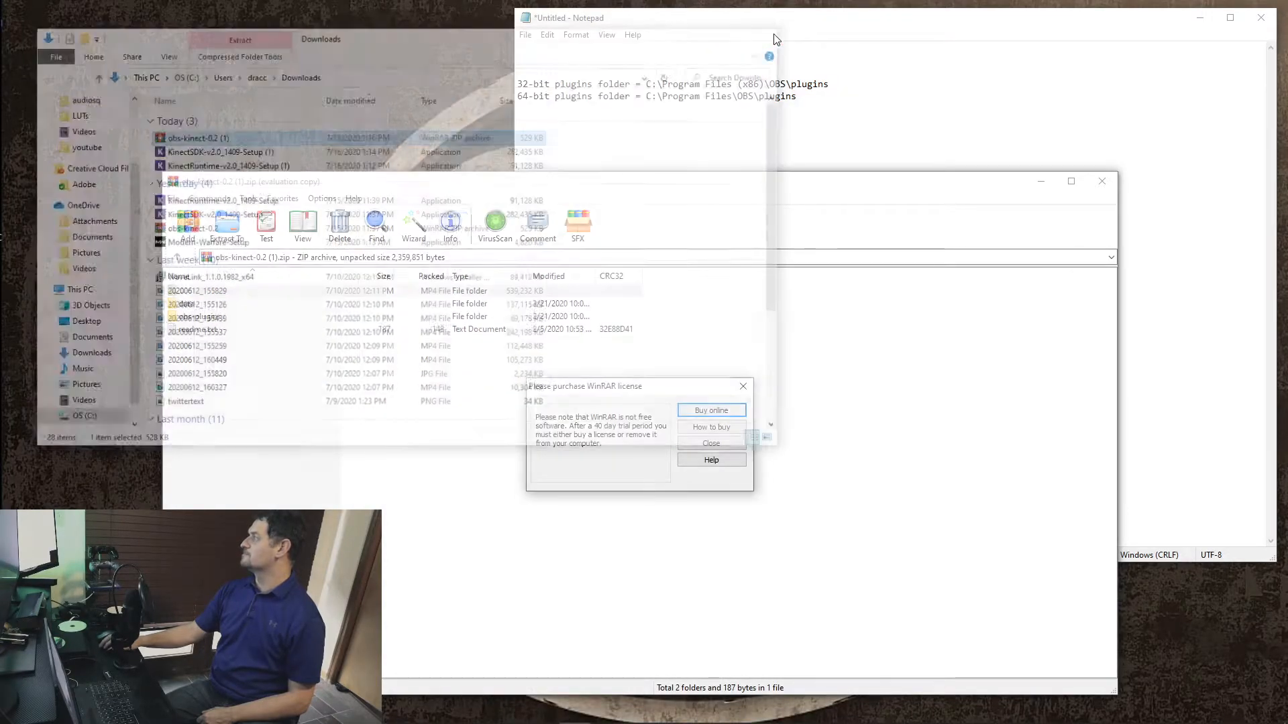
pyautogui.click(711, 442)
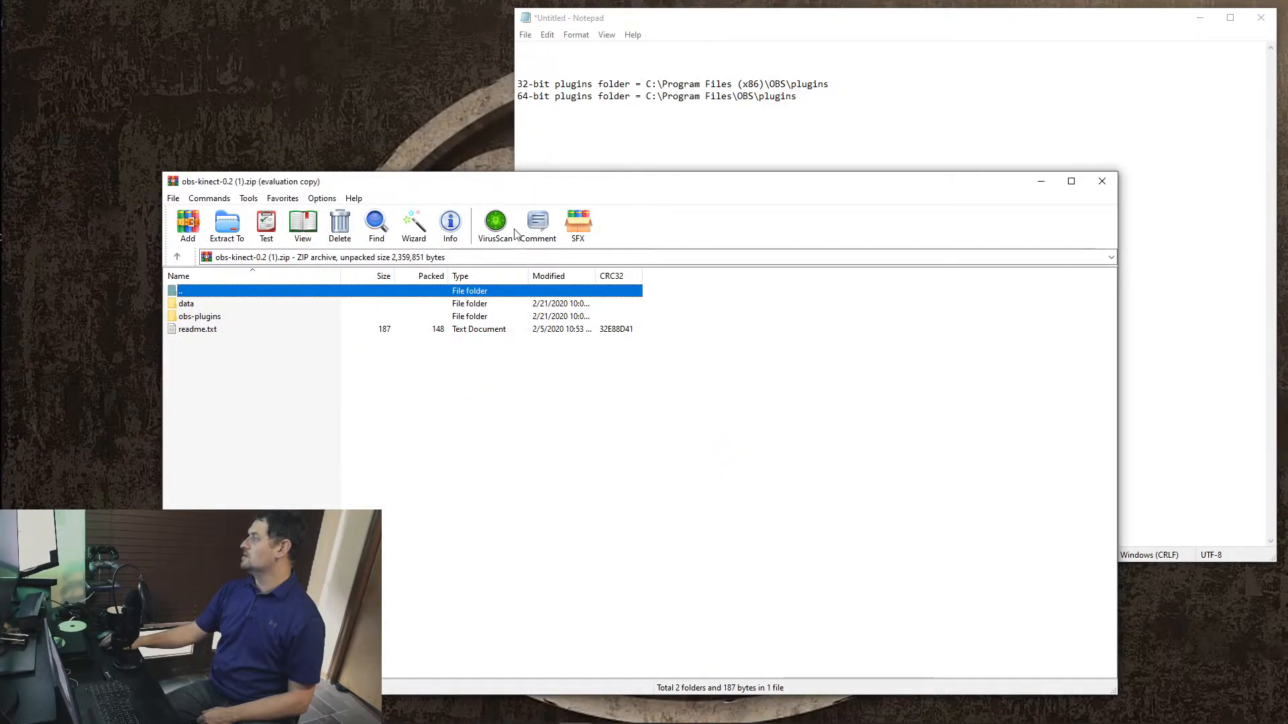
# Step: Inspect the archive's obs-plugins folder and its 64bit subfolder, and return to the archive root
pyautogui.doubleClick(197, 316)
pyautogui.doubleClick(194, 317)
pyautogui.click(178, 259)
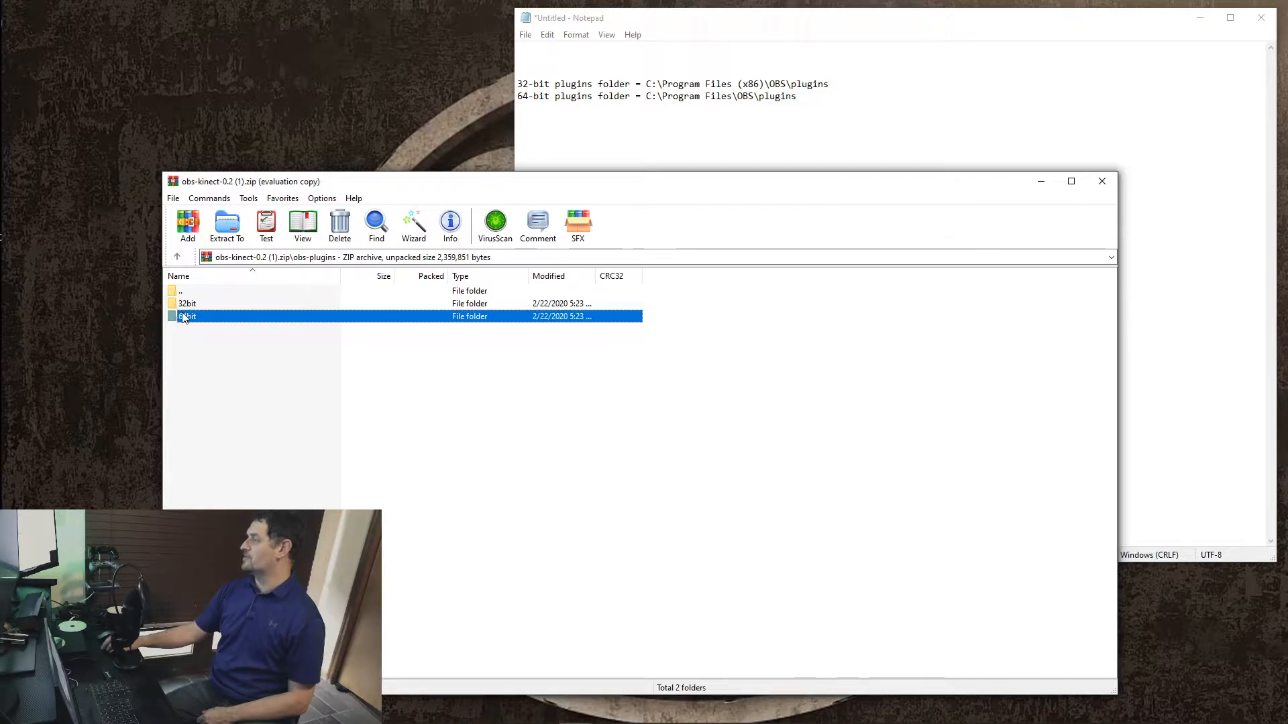
pyautogui.click(177, 257)
# Step: Examine the archive's data folder down to the obs-kinect locale files and return to the archive root
pyautogui.doubleClick(187, 304)
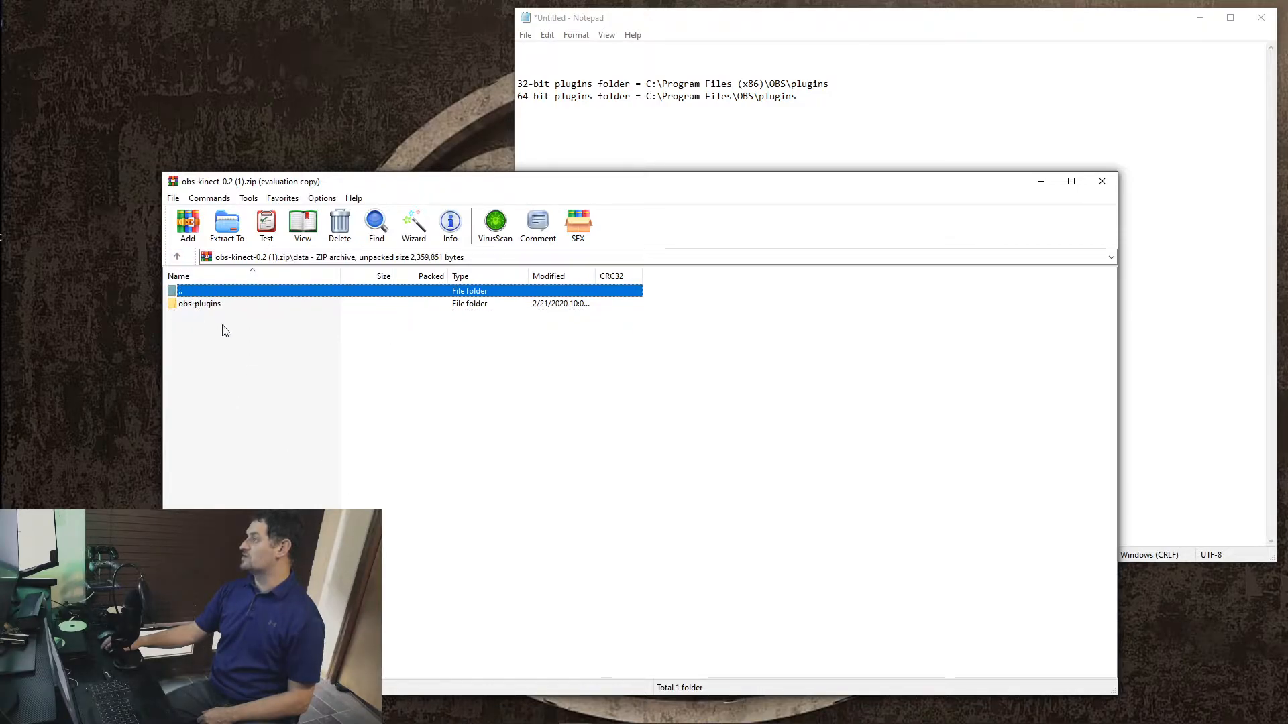
pyautogui.click(203, 306)
pyautogui.doubleClick(203, 306)
pyautogui.doubleClick(203, 306)
pyautogui.doubleClick(201, 308)
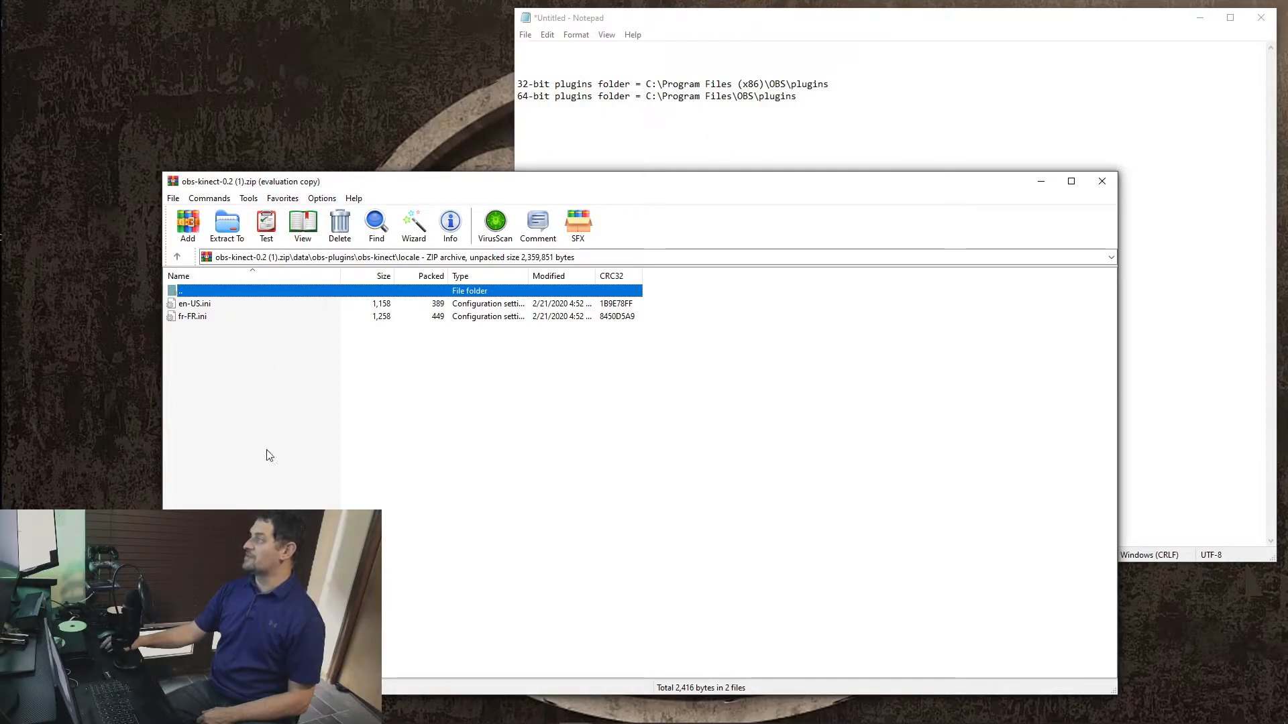
pyautogui.click(178, 257)
pyautogui.click(179, 258)
pyautogui.click(179, 258)
pyautogui.click(179, 258)
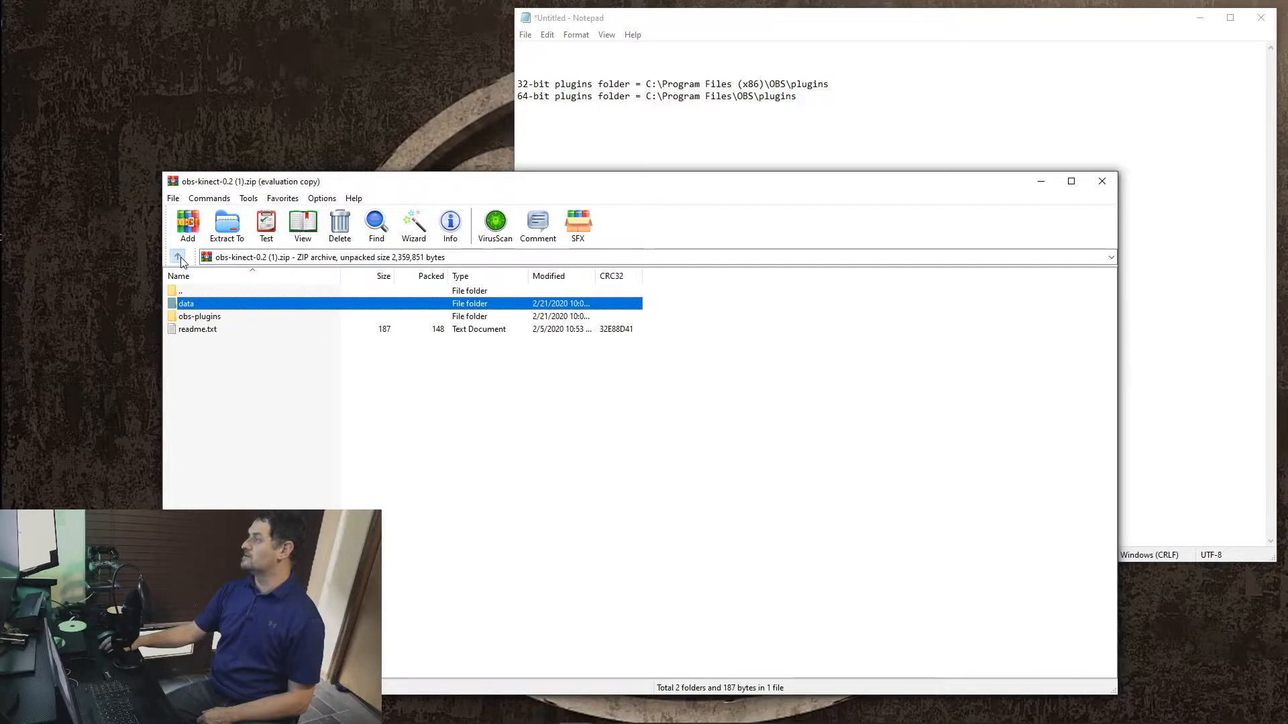
pyautogui.click(178, 258)
# Step: Open the archive's obs-plugins folder and, in File Explorer, C:\Program Files\obs-studio\obs-plugins\64bit
pyautogui.doubleClick(200, 321)
pyautogui.doubleClick(199, 319)
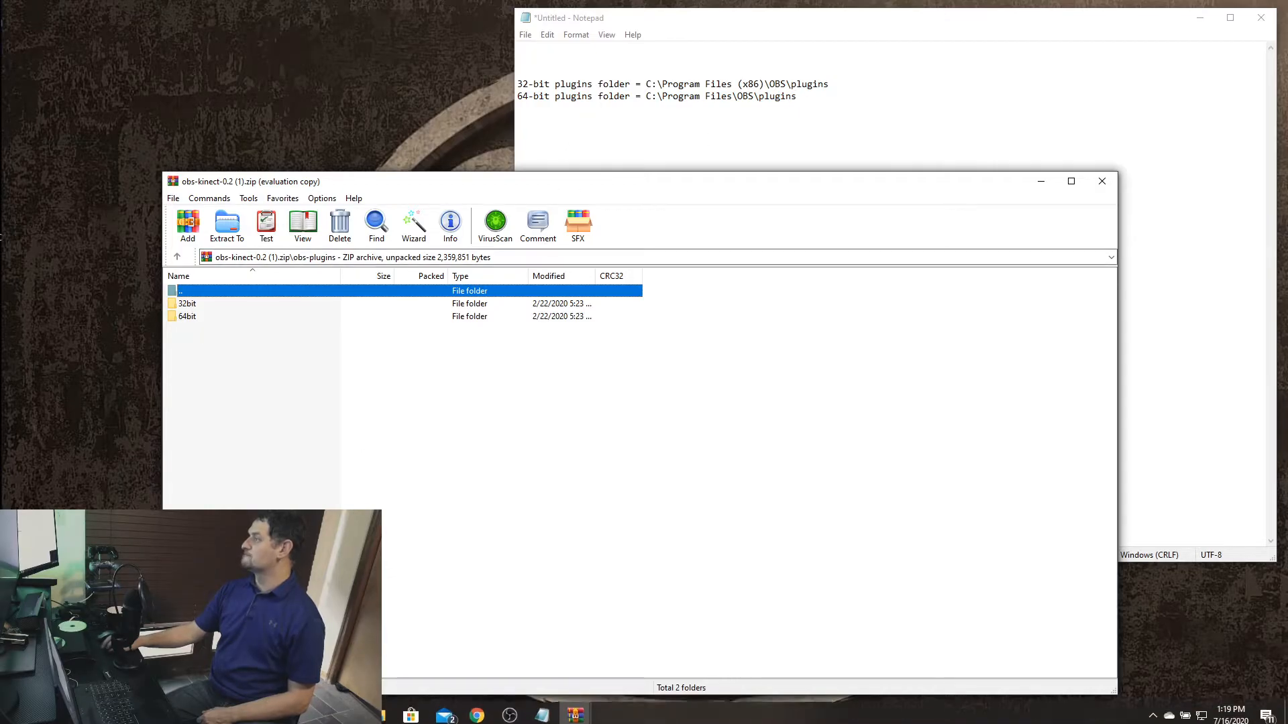
pyautogui.click(377, 711)
pyautogui.moveTo(460, 20); pyautogui.dragTo(763, 173)
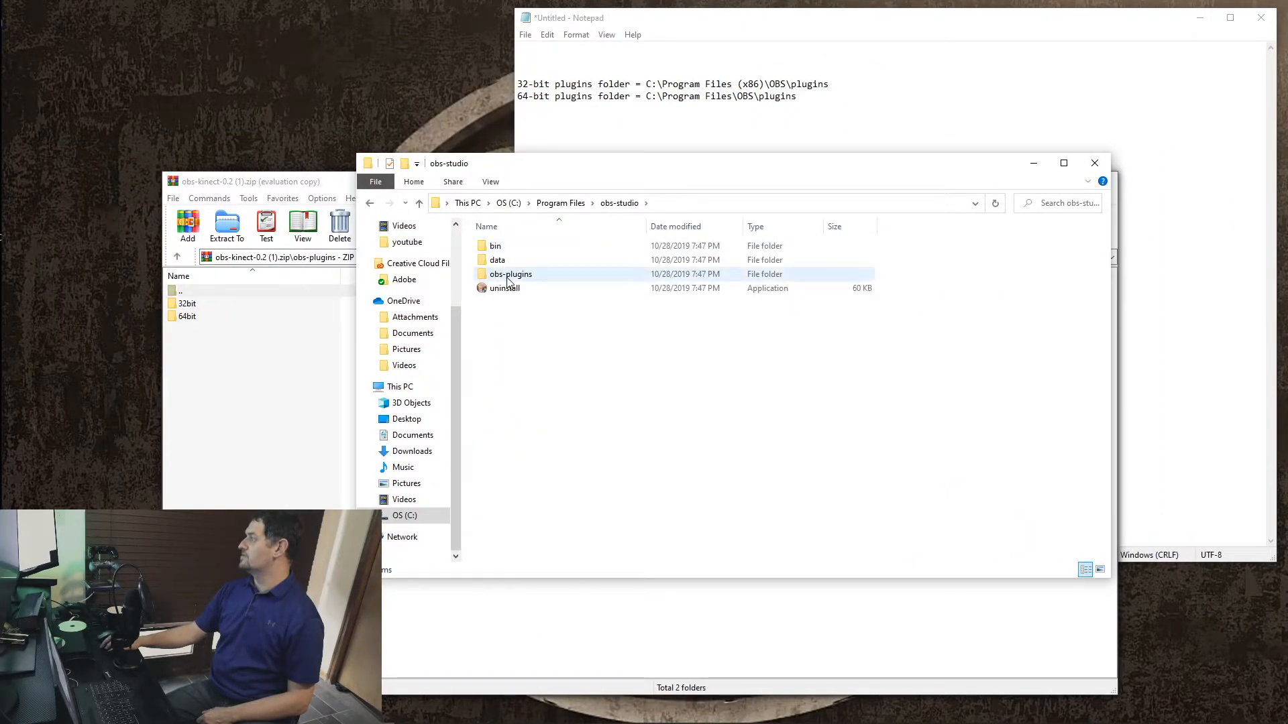
pyautogui.doubleClick(507, 279)
pyautogui.doubleClick(502, 248)
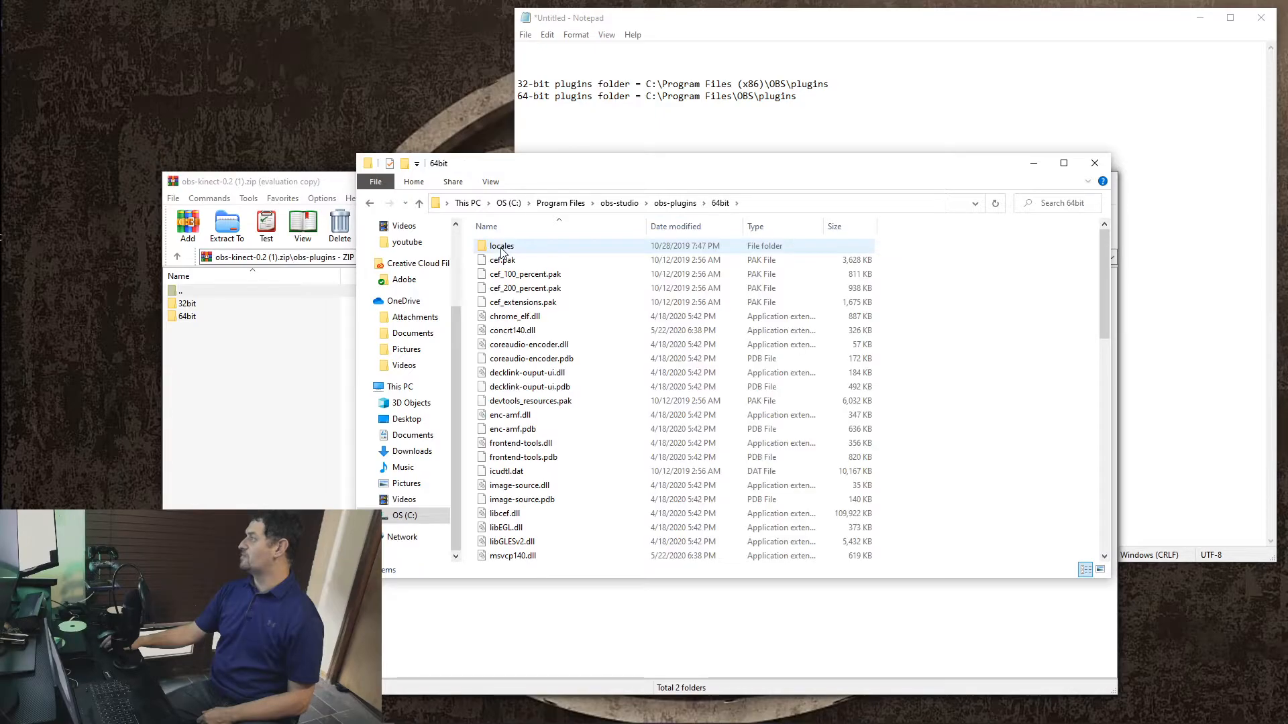
# Step: Extract obs-kinect.dll and obs-kinect.pdb from the archive's 64bit folder into OBS Studio's 64bit plugin folder, granting administrator permission
pyautogui.doubleClick(192, 320)
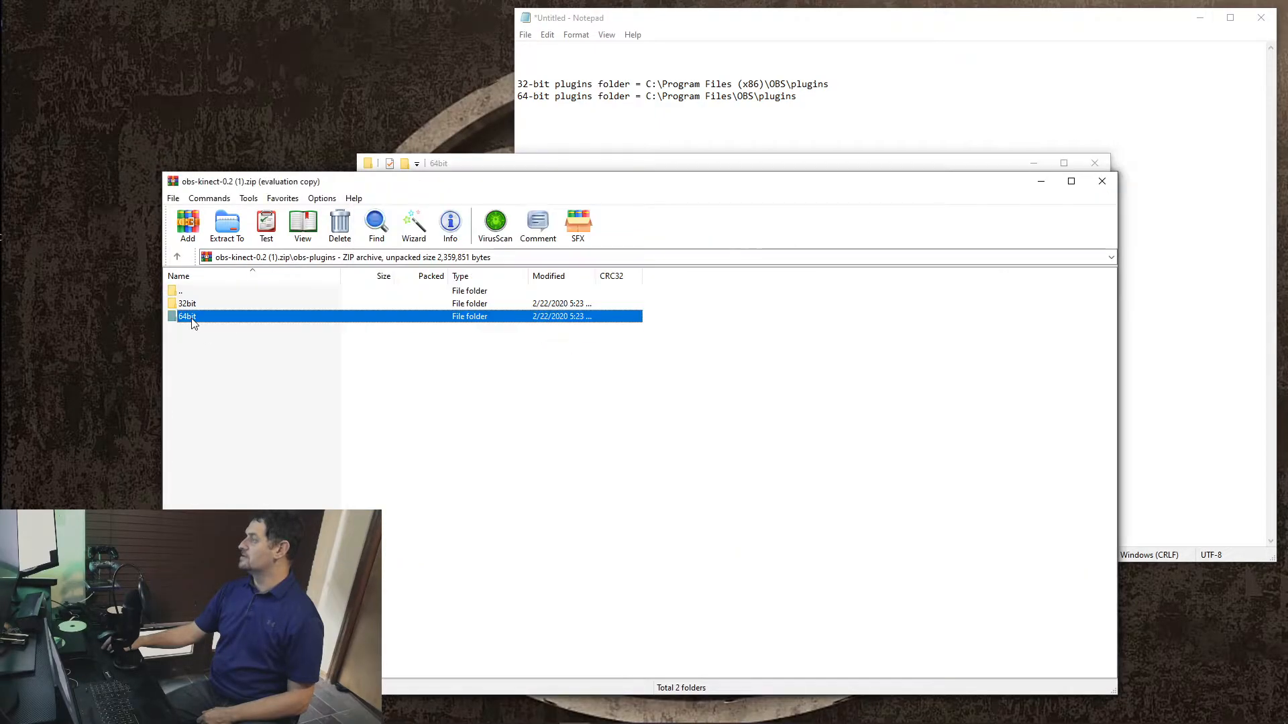
pyautogui.moveTo(177, 359); pyautogui.dragTo(220, 304)
pyautogui.rightClick(219, 304)
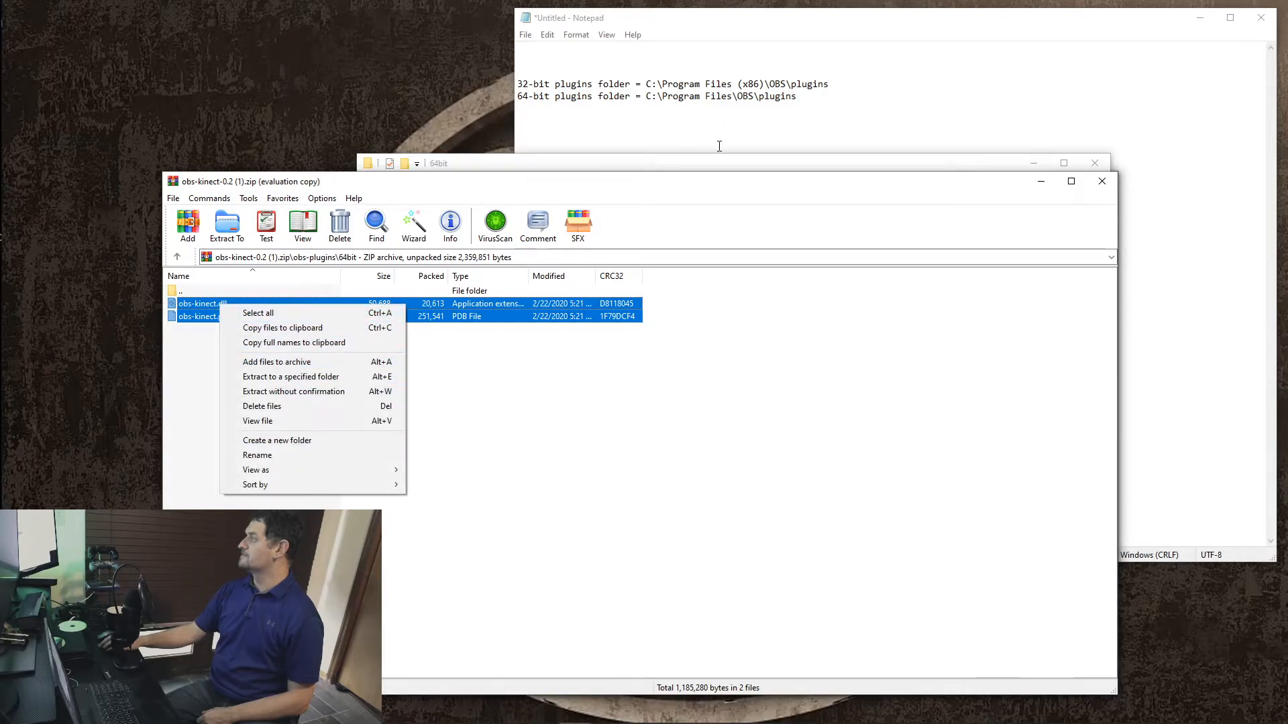
pyautogui.click(845, 190)
pyautogui.moveTo(844, 187); pyautogui.dragTo(877, 455)
pyautogui.moveTo(268, 572); pyautogui.dragTo(627, 406)
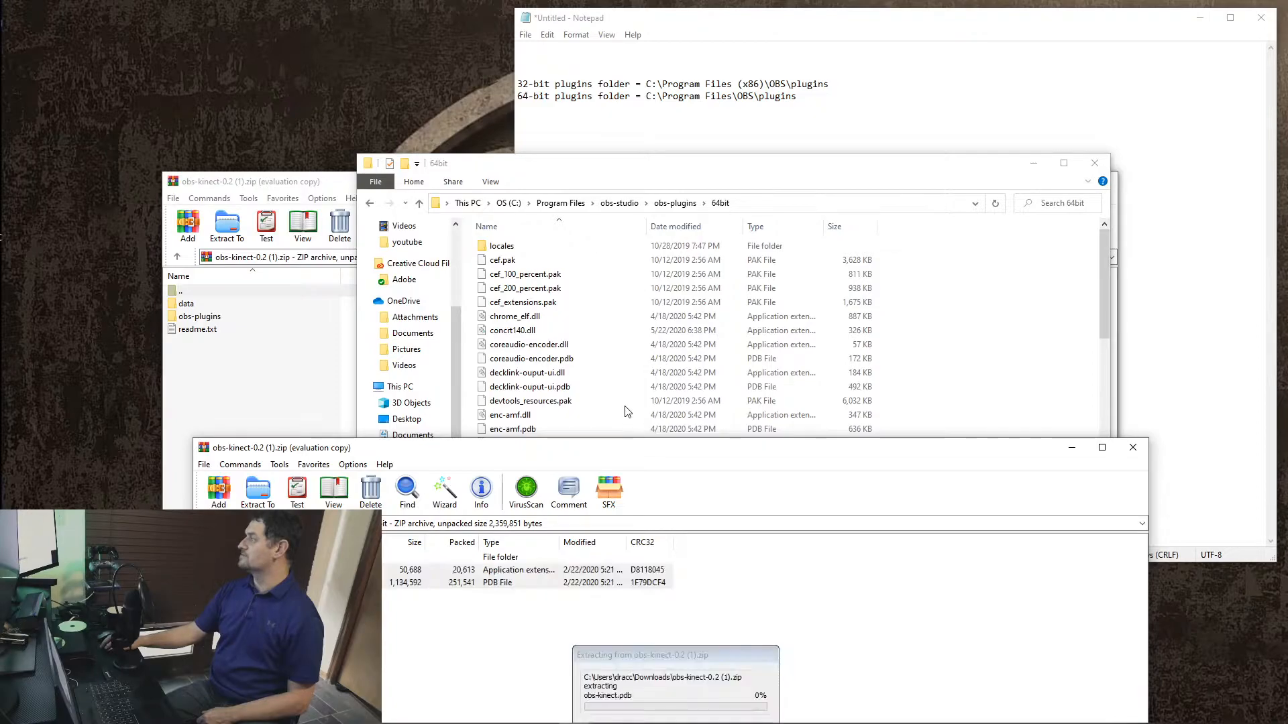
pyautogui.click(279, 304)
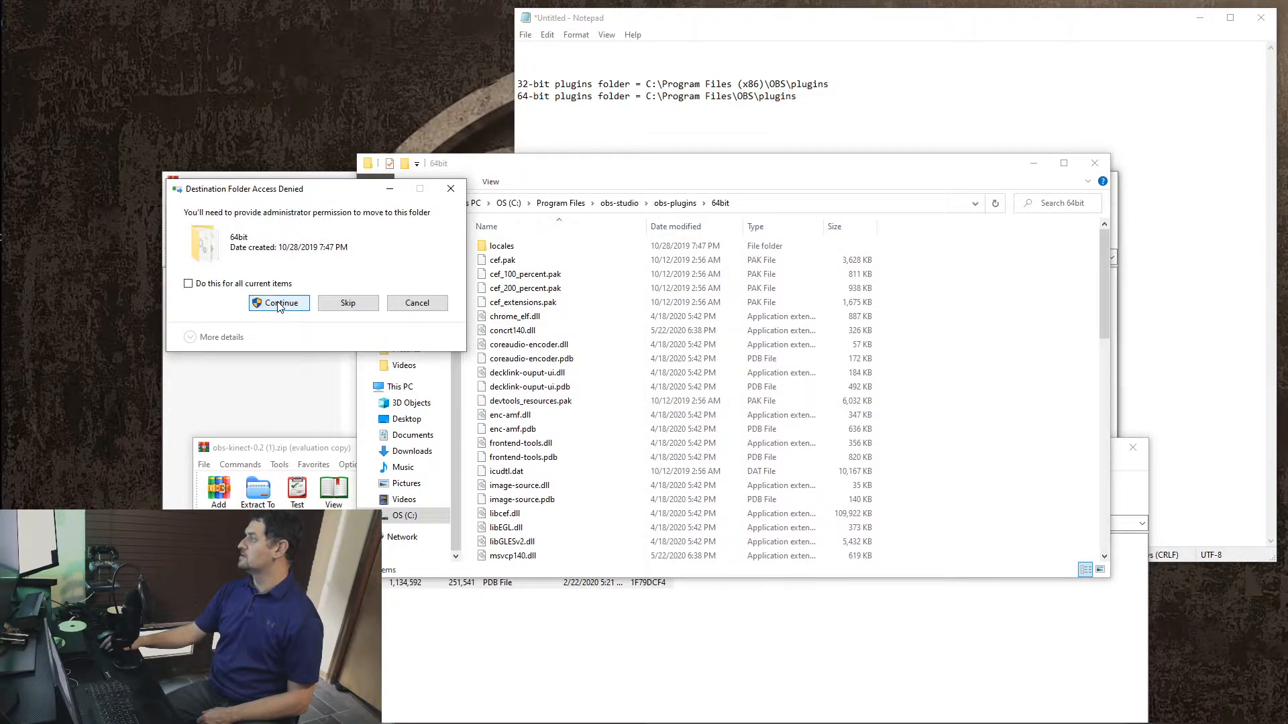
pyautogui.click(279, 304)
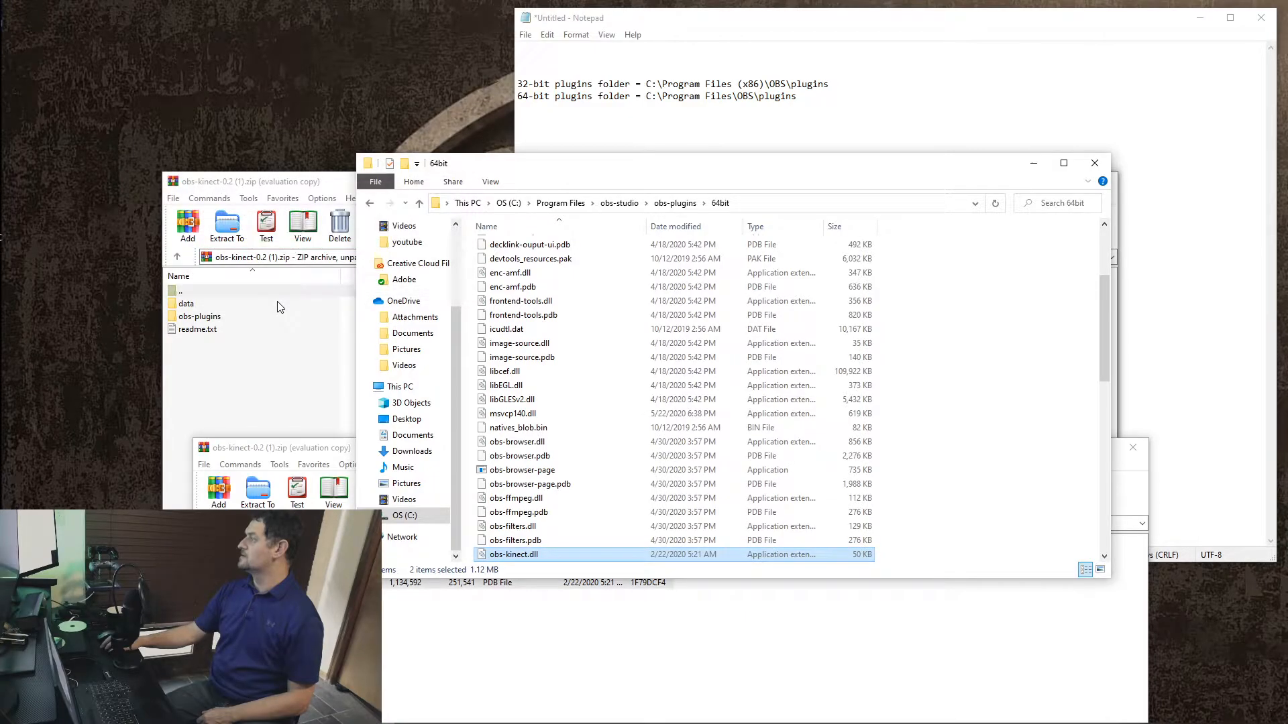
# Step: Close the front archive window and the 64bit File Explorer window, and dismiss the WinRAR licence reminder
pyautogui.click(604, 699)
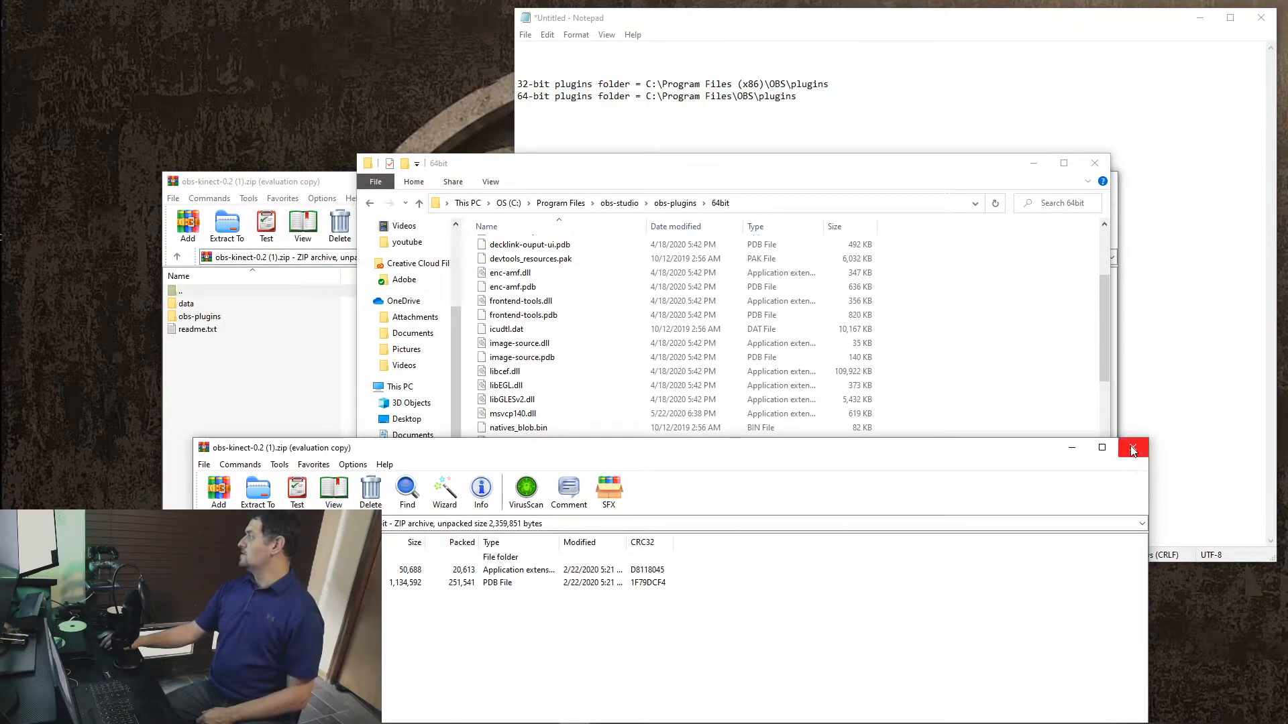
pyautogui.click(1133, 451)
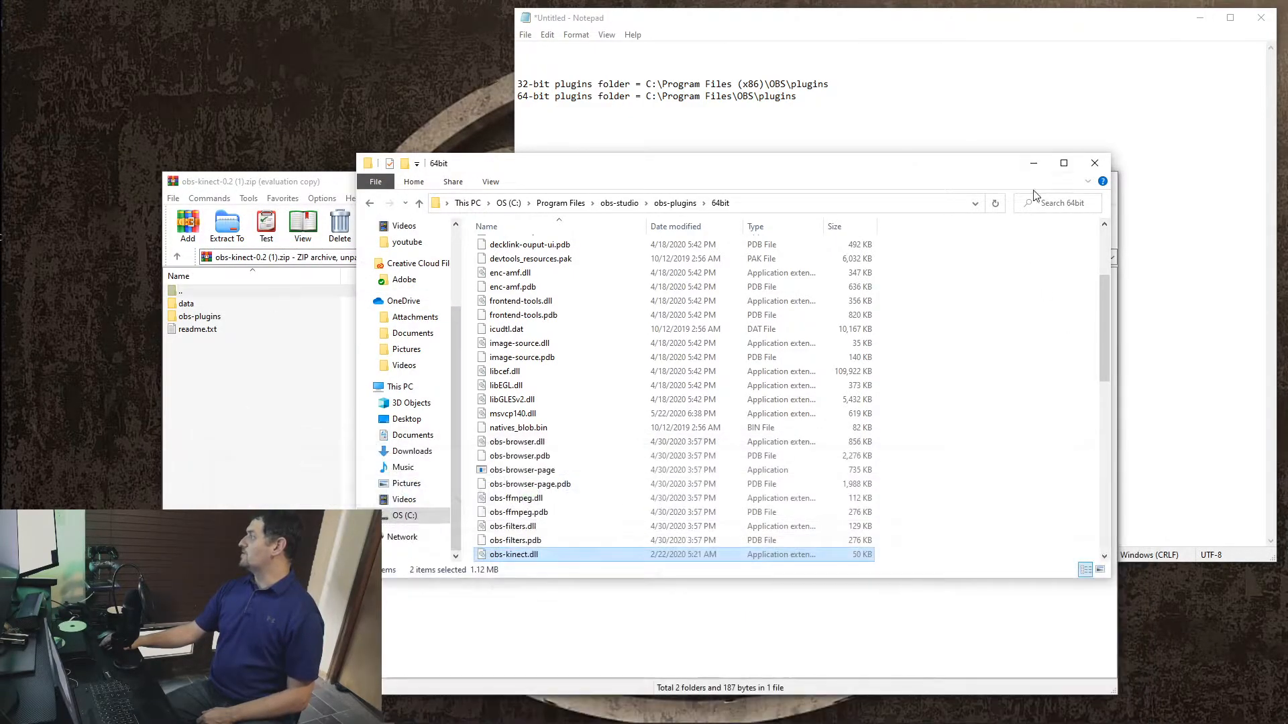
pyautogui.click(1096, 166)
pyautogui.click(711, 444)
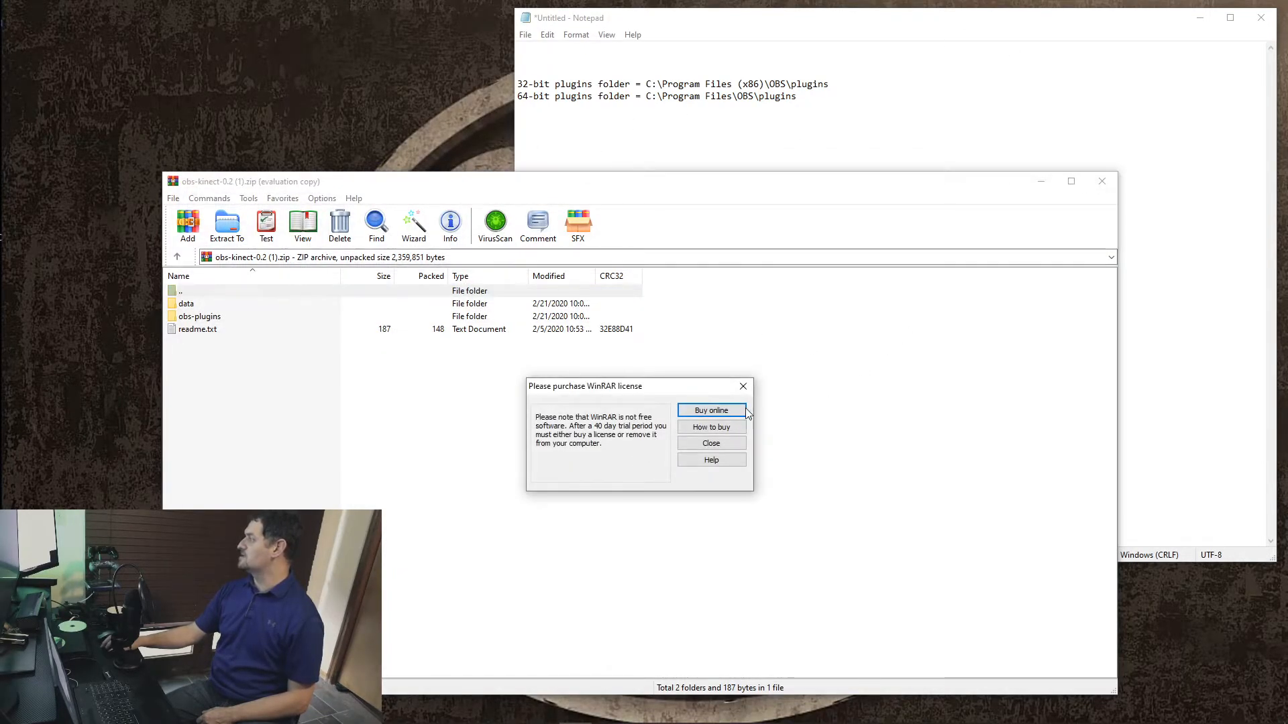
# Step: Close the remaining obs-kinect-0.2 archive window and minimise the Notepad note of plugin folder paths, keeping it open
pyautogui.click(711, 443)
pyautogui.click(1102, 181)
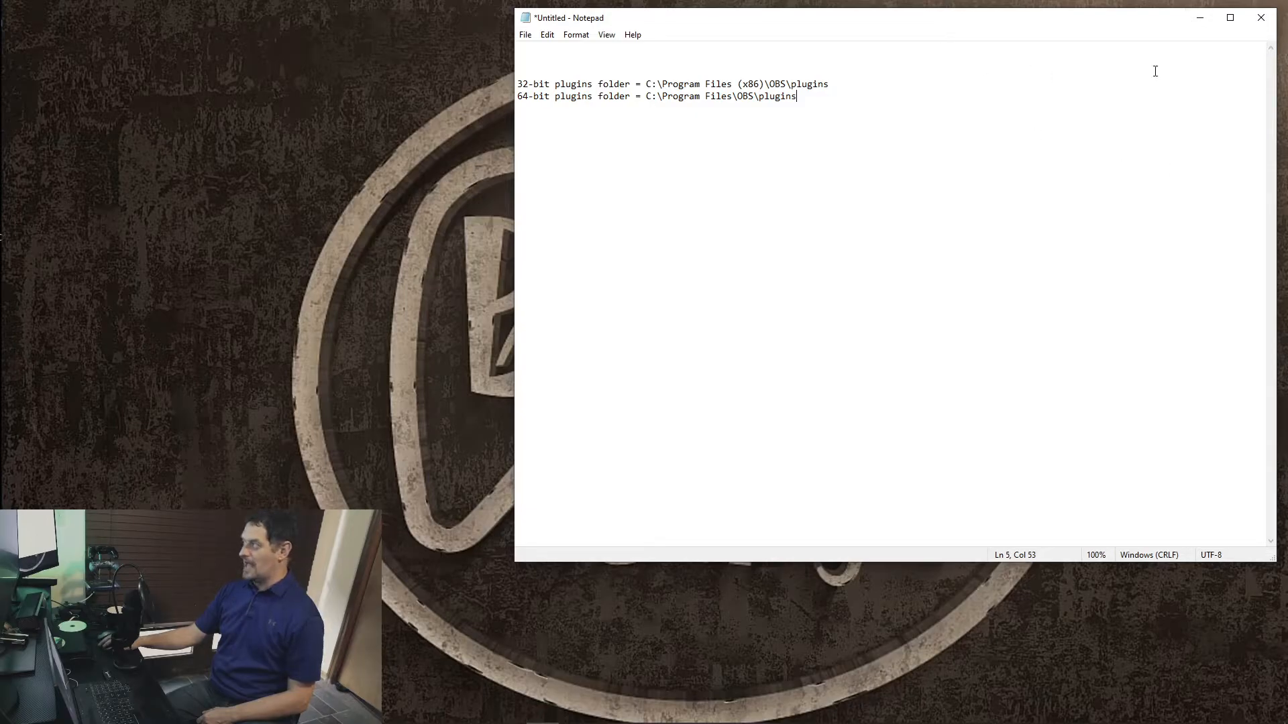
pyautogui.click(1262, 18)
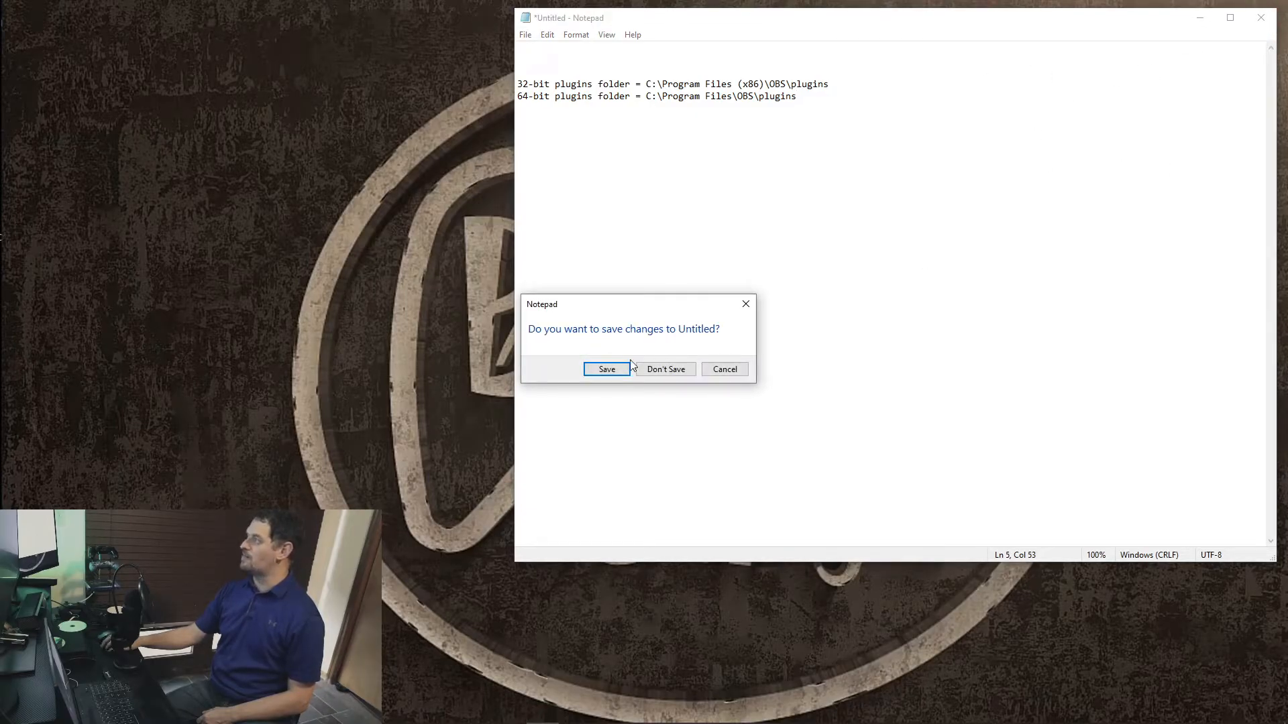
pyautogui.click(739, 371)
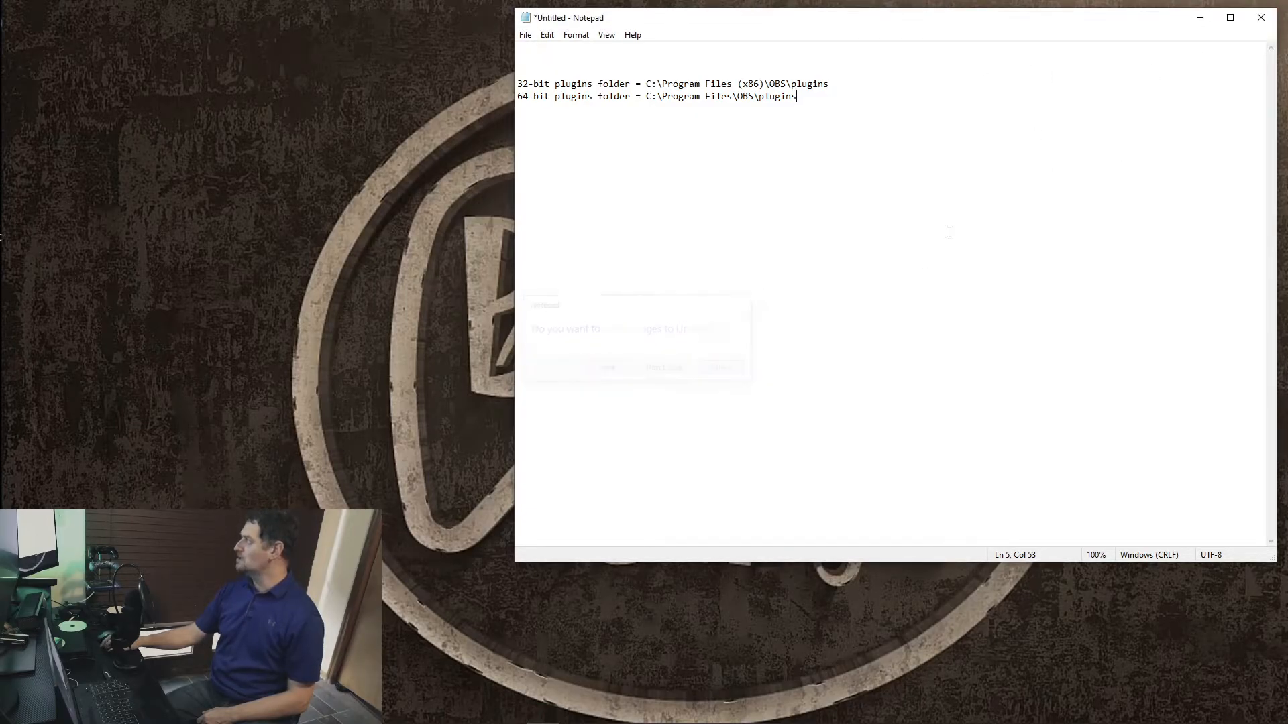
pyautogui.click(1201, 18)
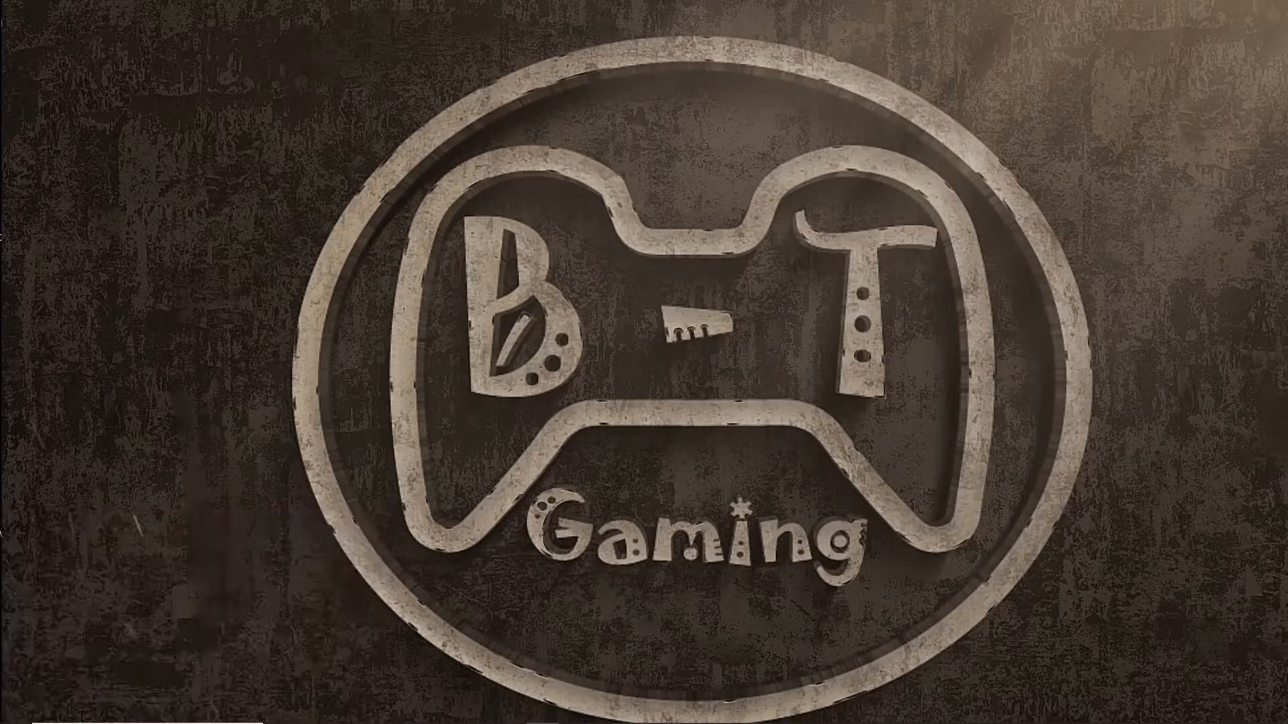
# Step: Switch to OBS and add a new visible KinectSource source, keeping the name KinectSource, to Scene 2
pyautogui.moveTo(0, 169); pyautogui.dragTo(703, 2)
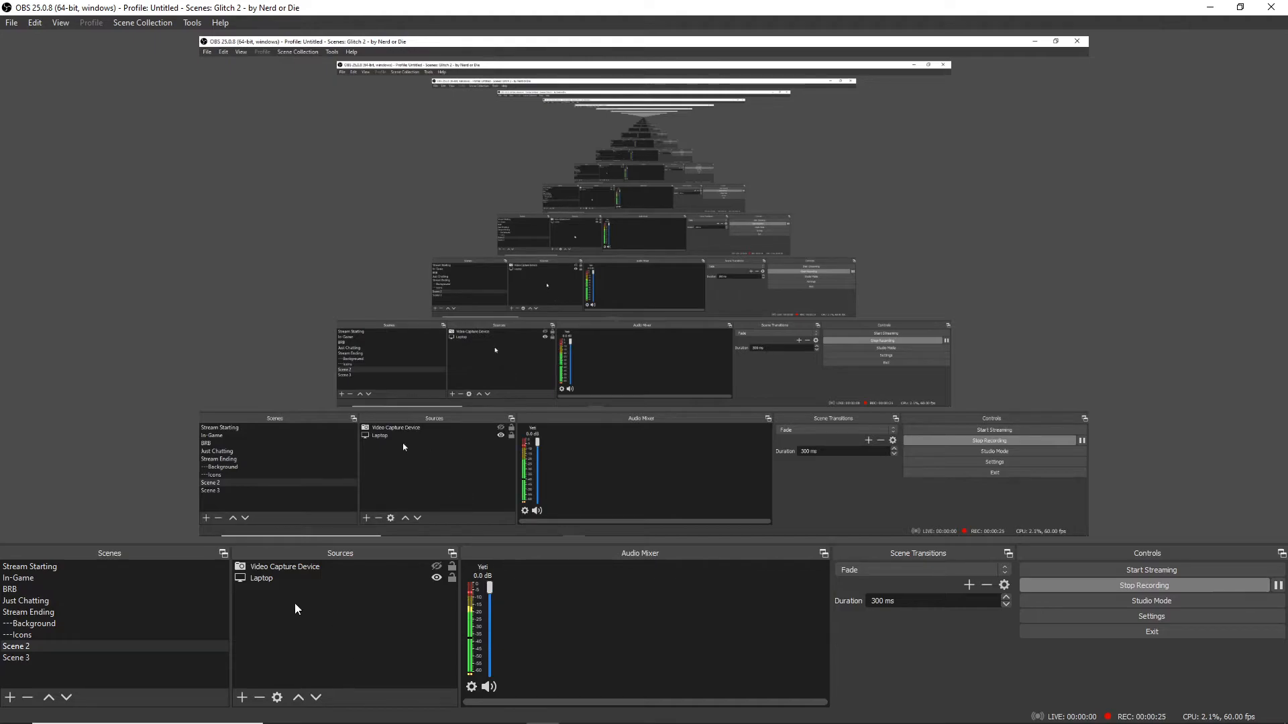
pyautogui.click(242, 699)
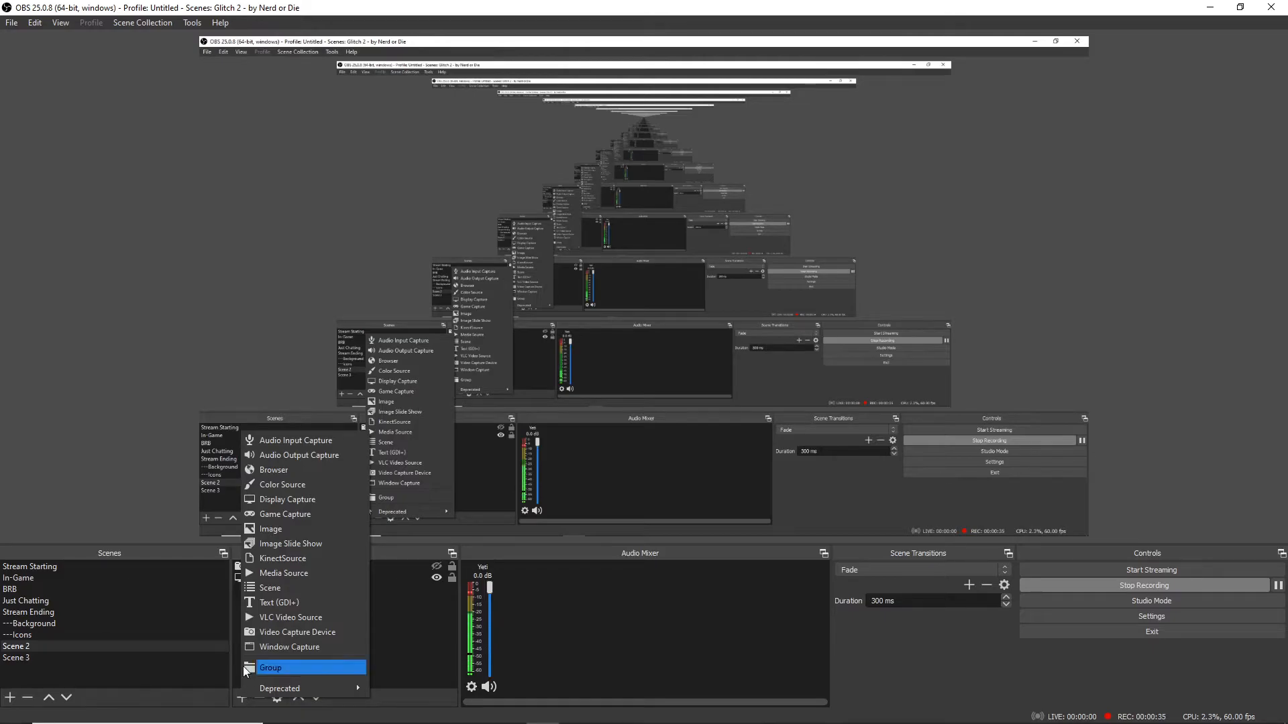
pyautogui.click(282, 559)
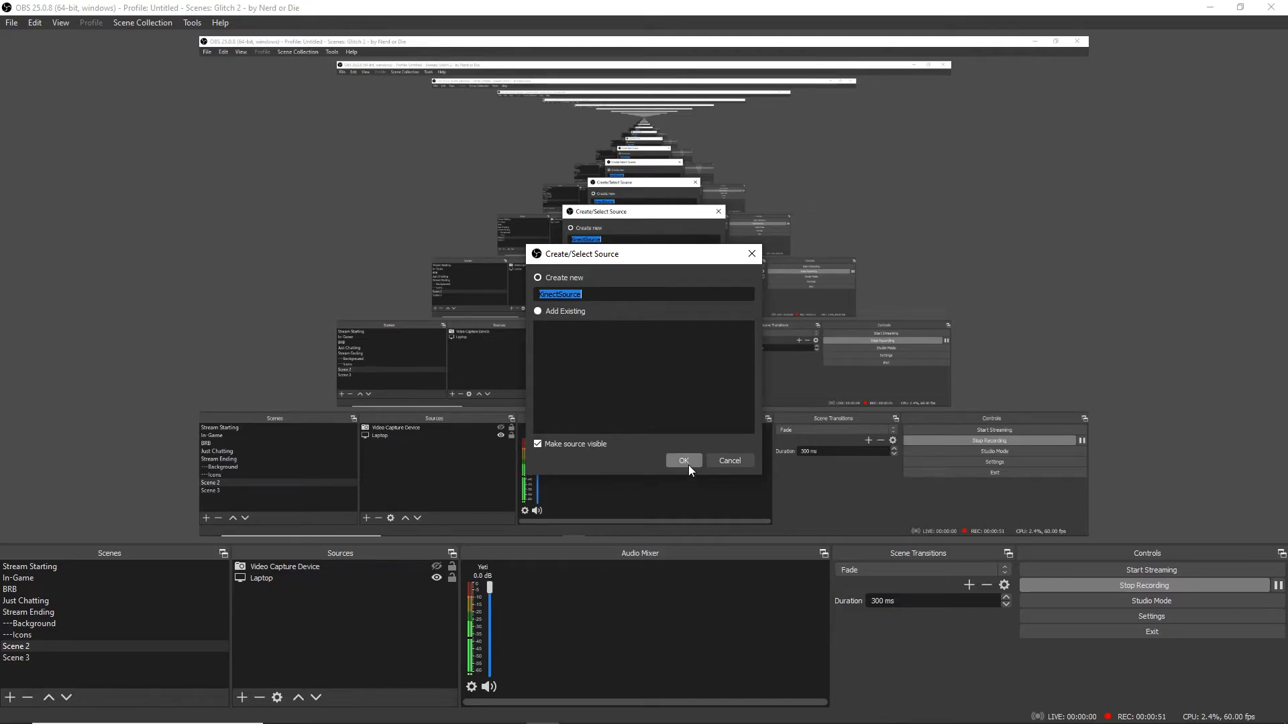
pyautogui.click(686, 462)
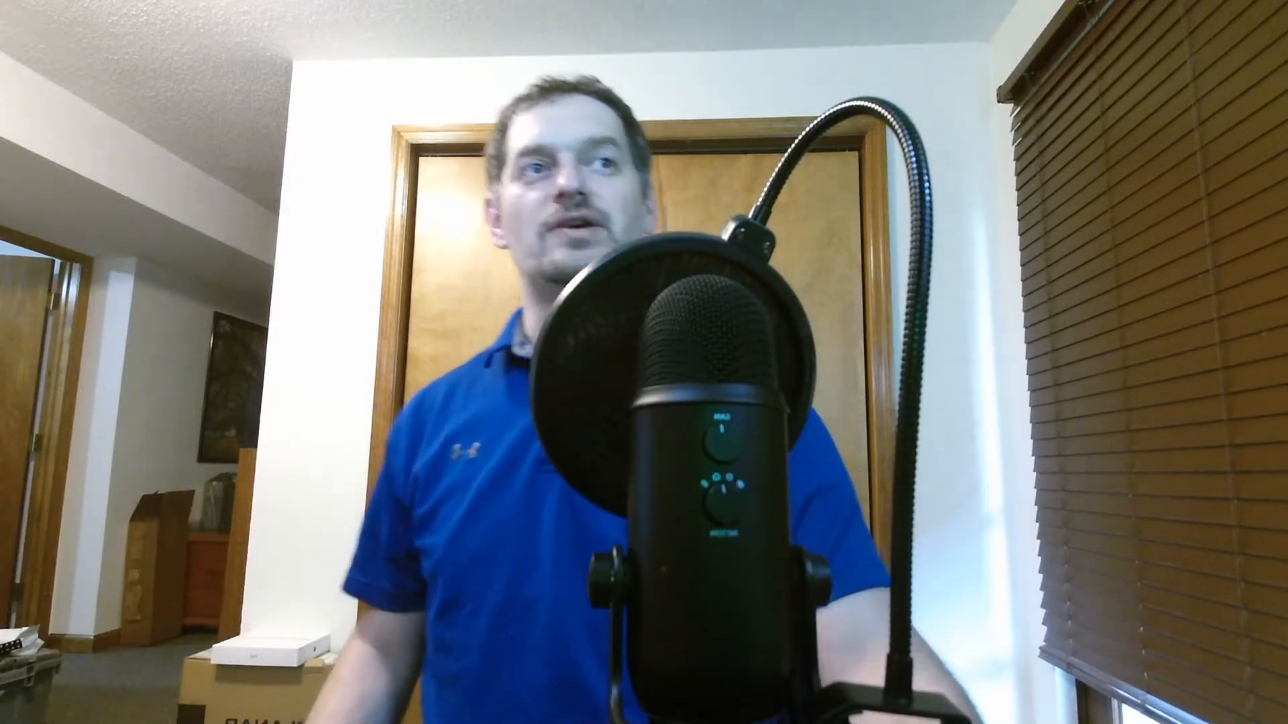